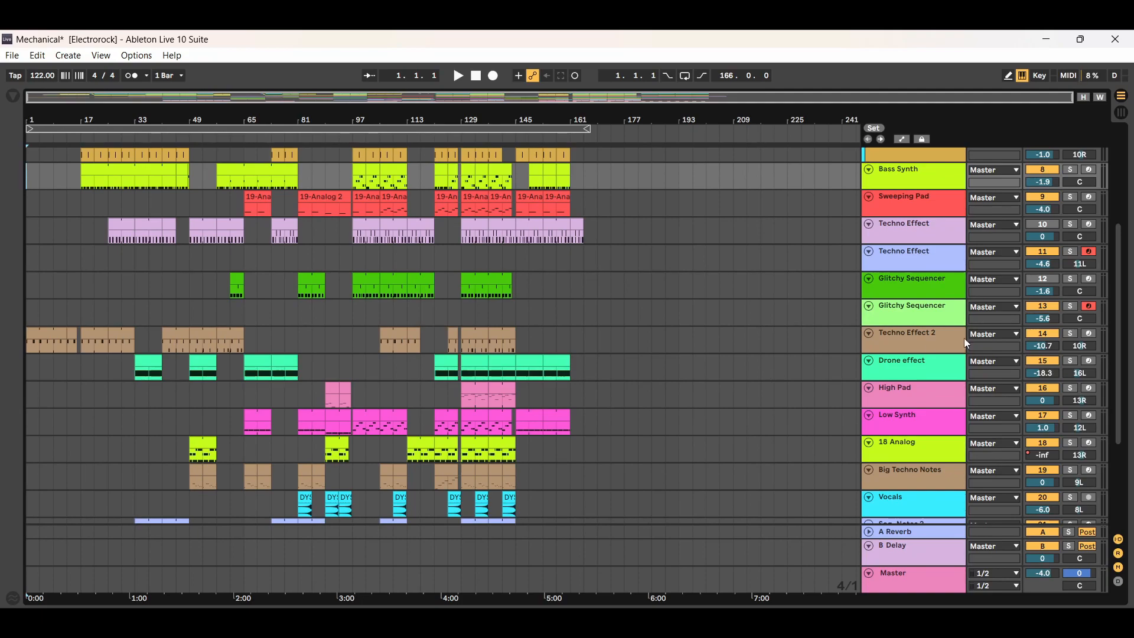
- Select the Bass Synth track and show its device chain
scroll(1122, 284, "up", 3)
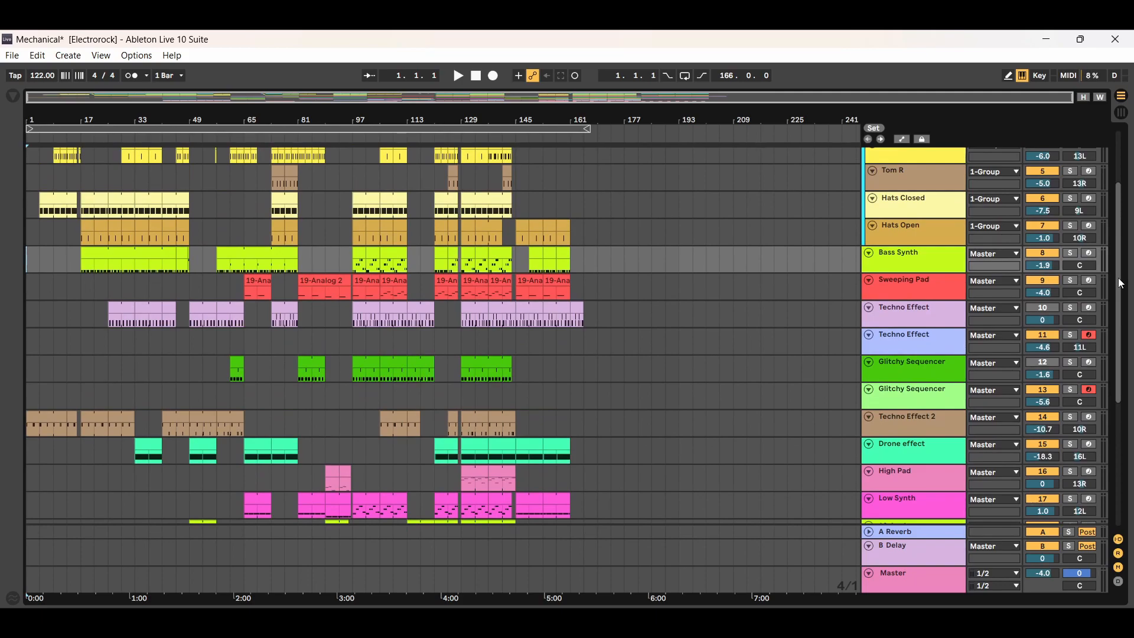
left_click(911, 267)
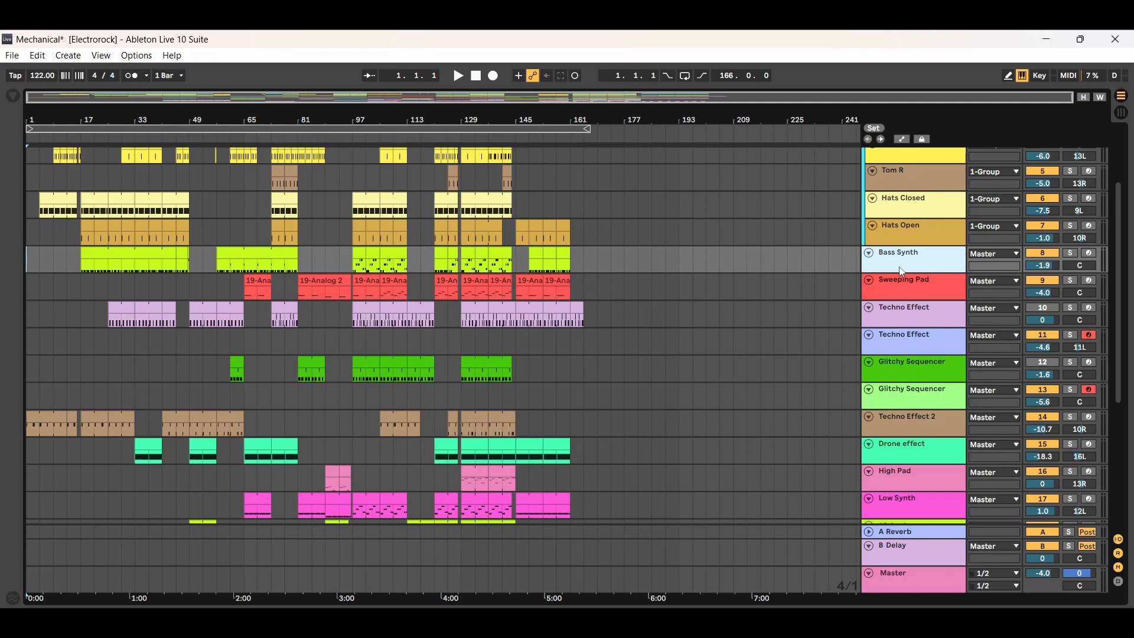
right_click(906, 268)
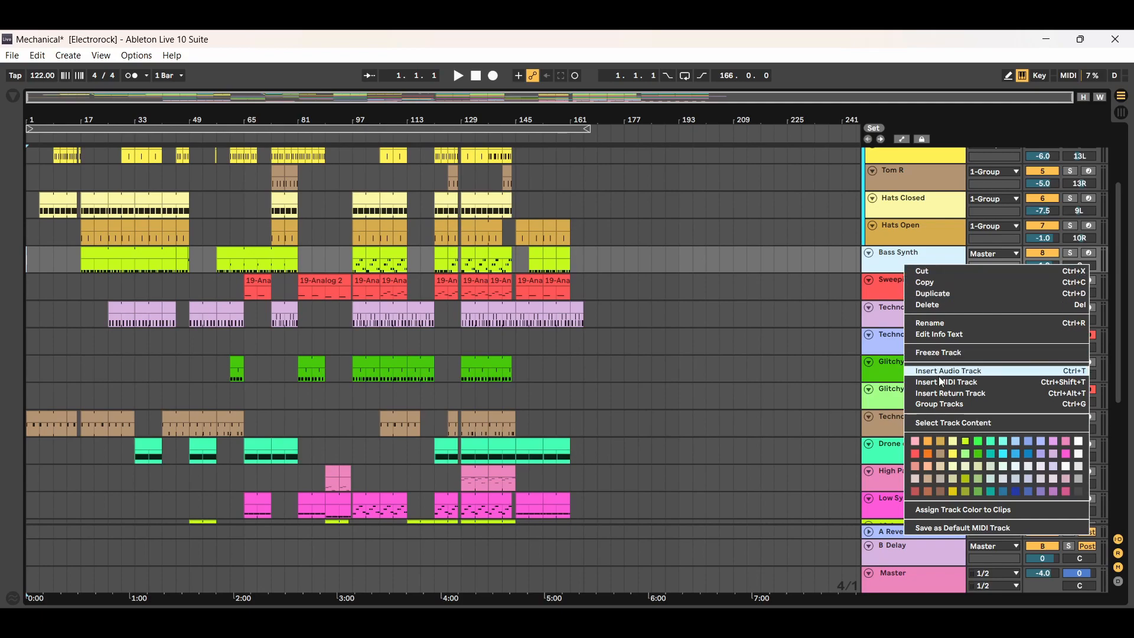
left_click(894, 267)
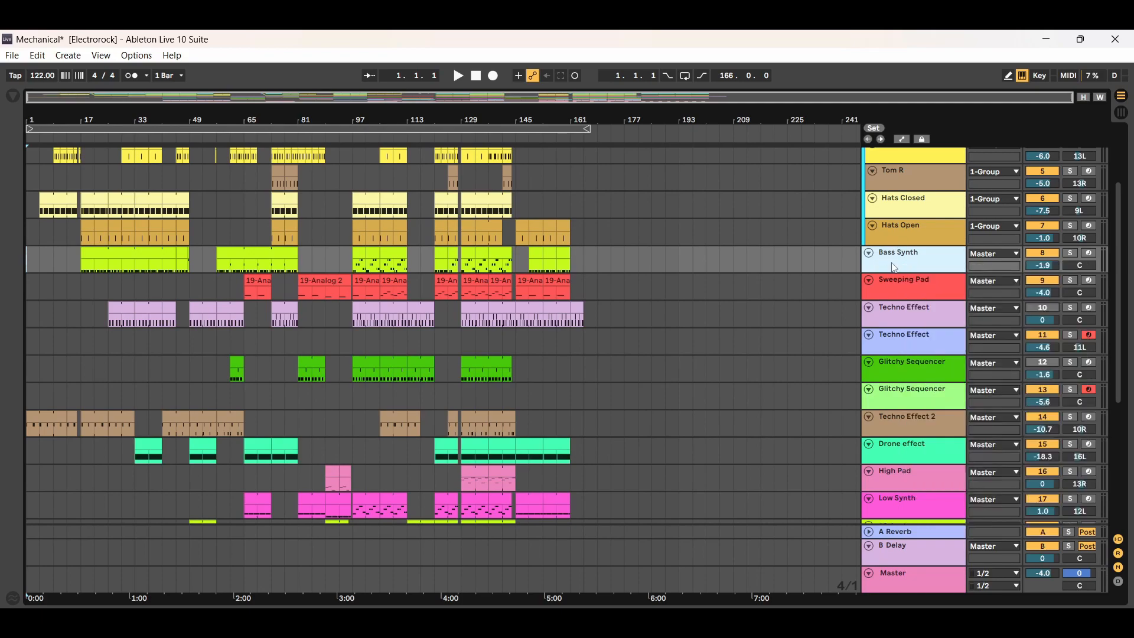
right_click(902, 257)
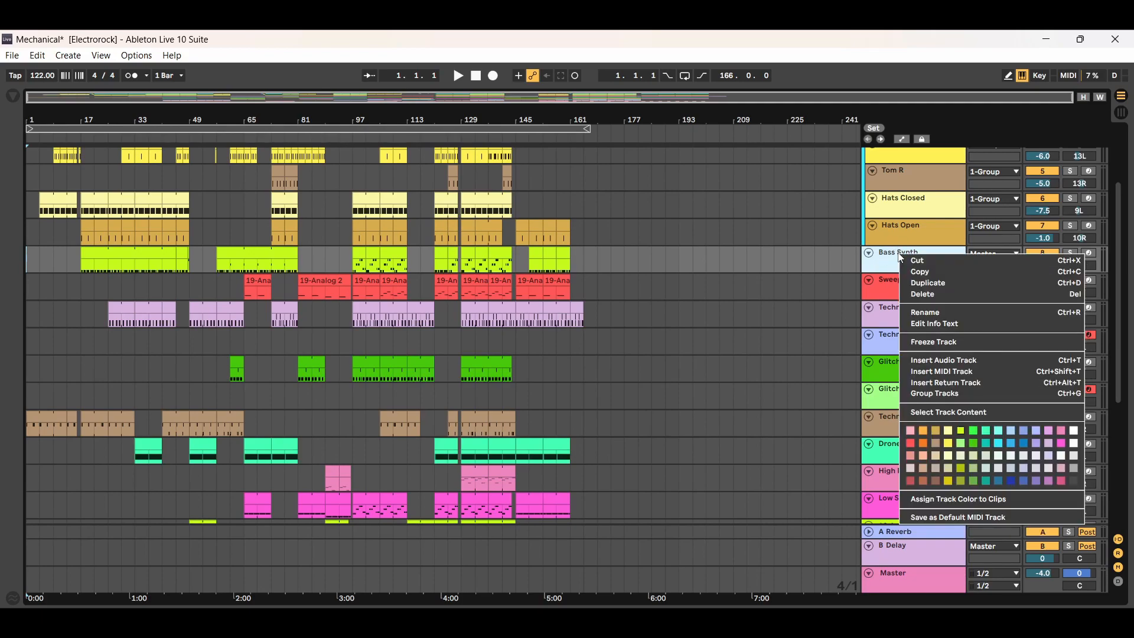
left_click(894, 266)
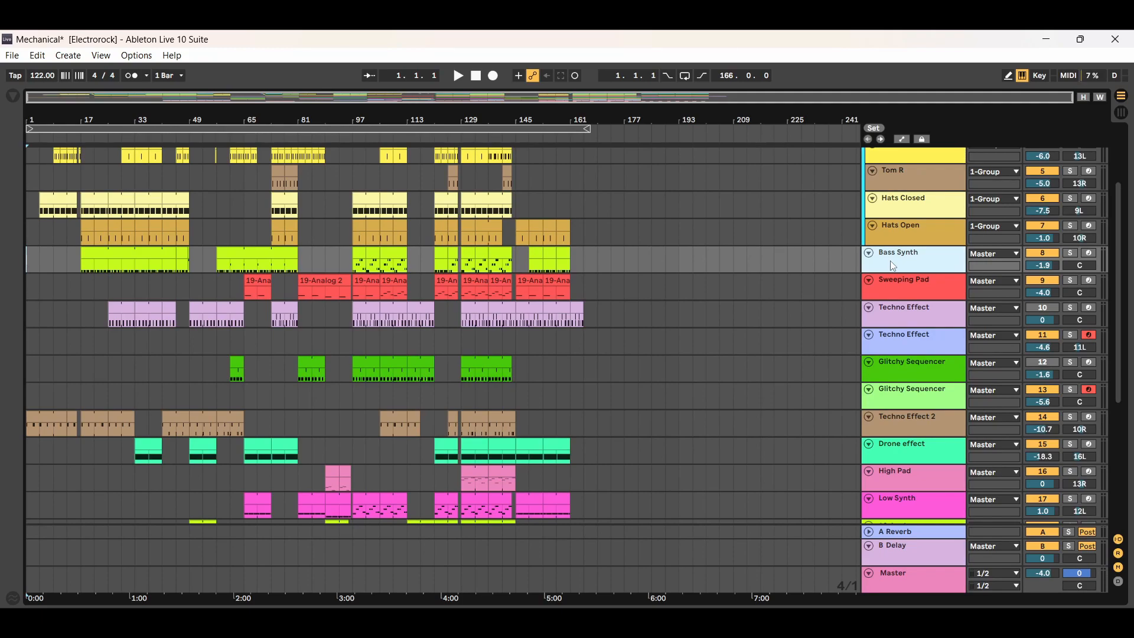
double_click(893, 266)
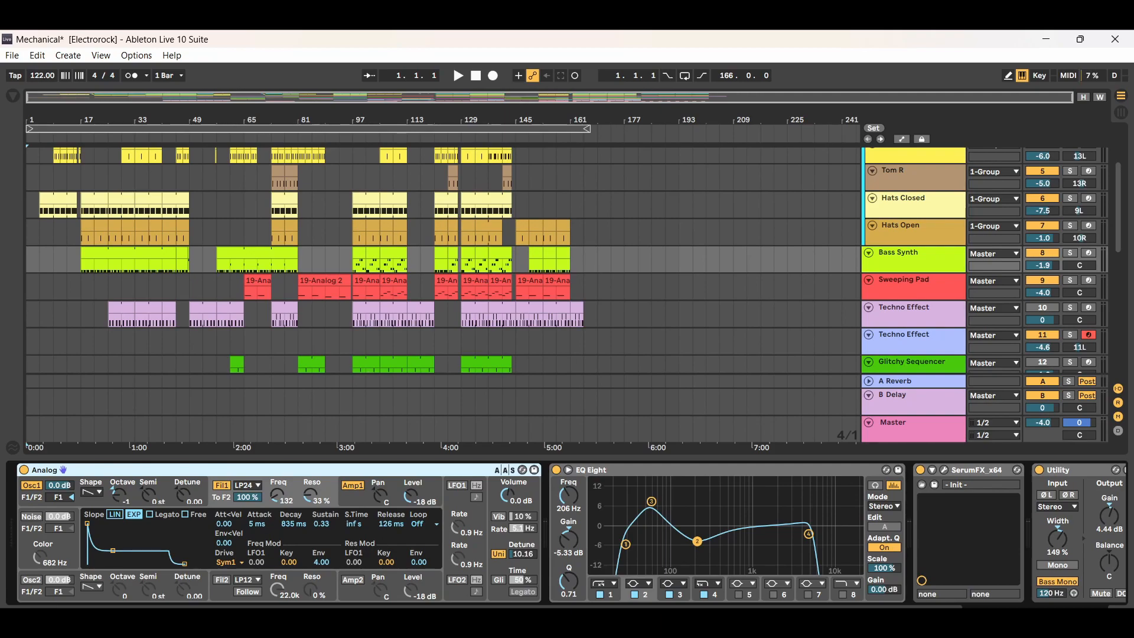
- Show the browser's Instruments category and look through the preset folders of the Analog instrument
key("ctrl+alt+l")
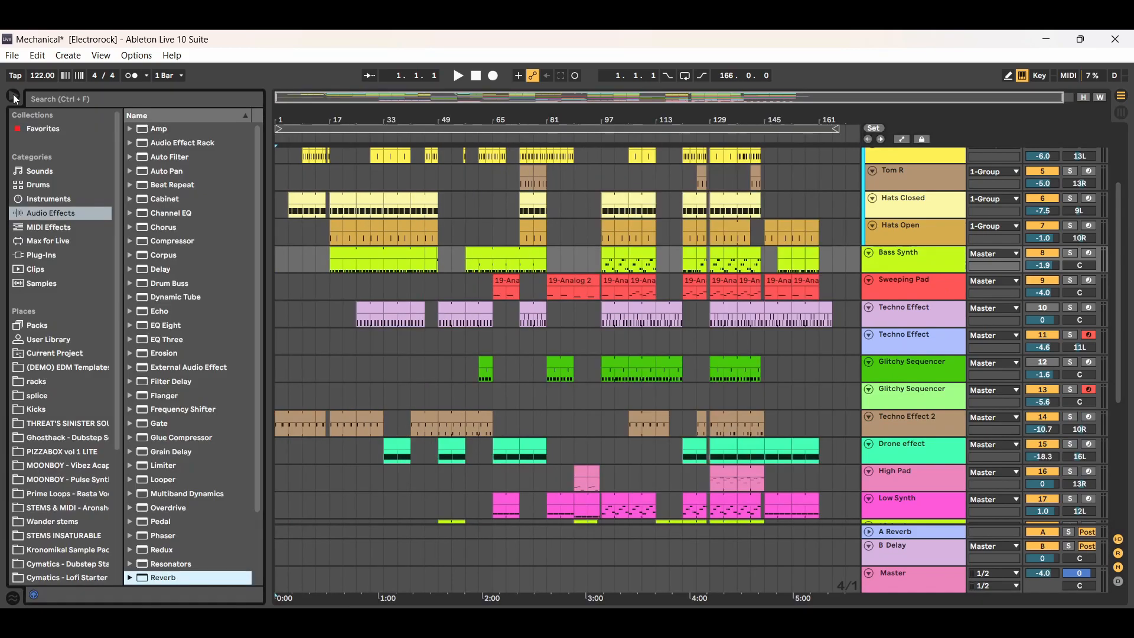
left_click(13, 96)
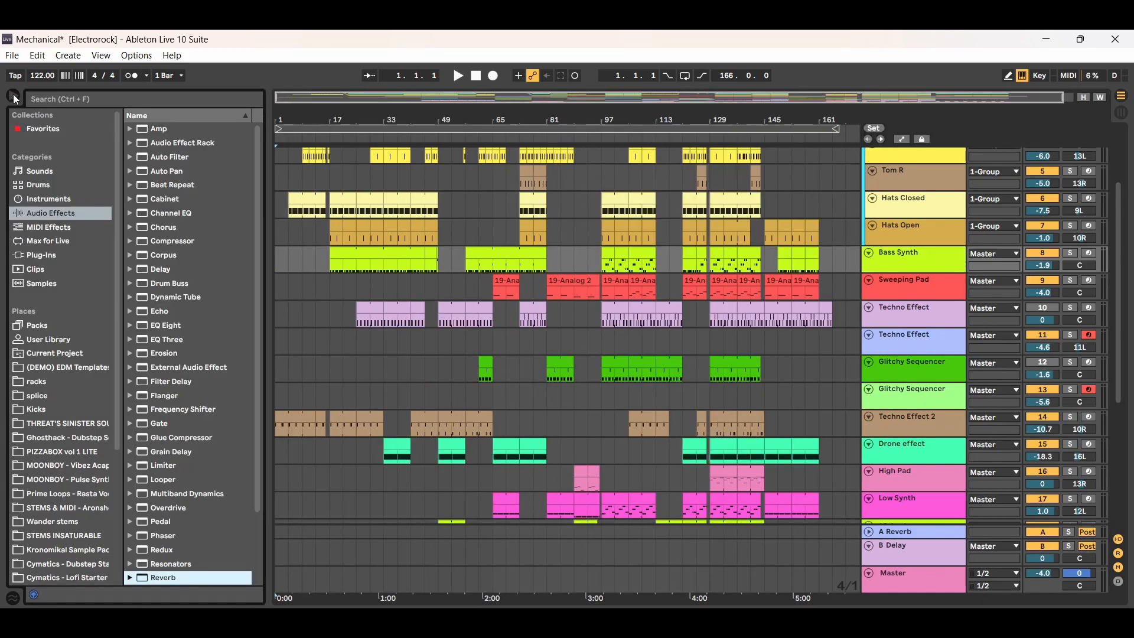
left_click(57, 199)
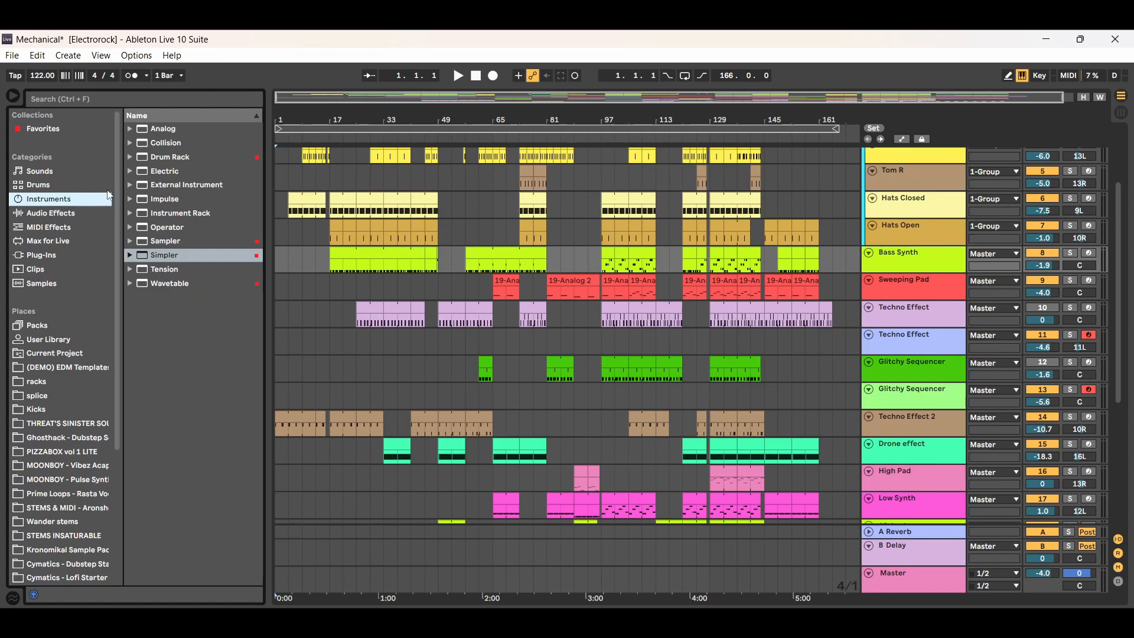
left_click(166, 129)
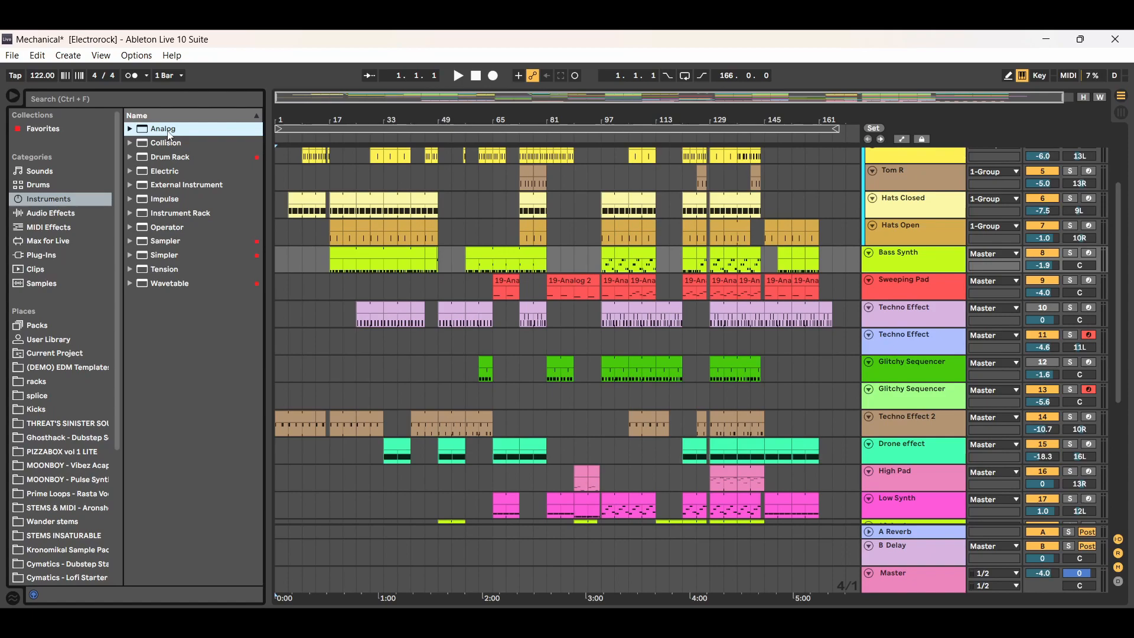
left_click(129, 129)
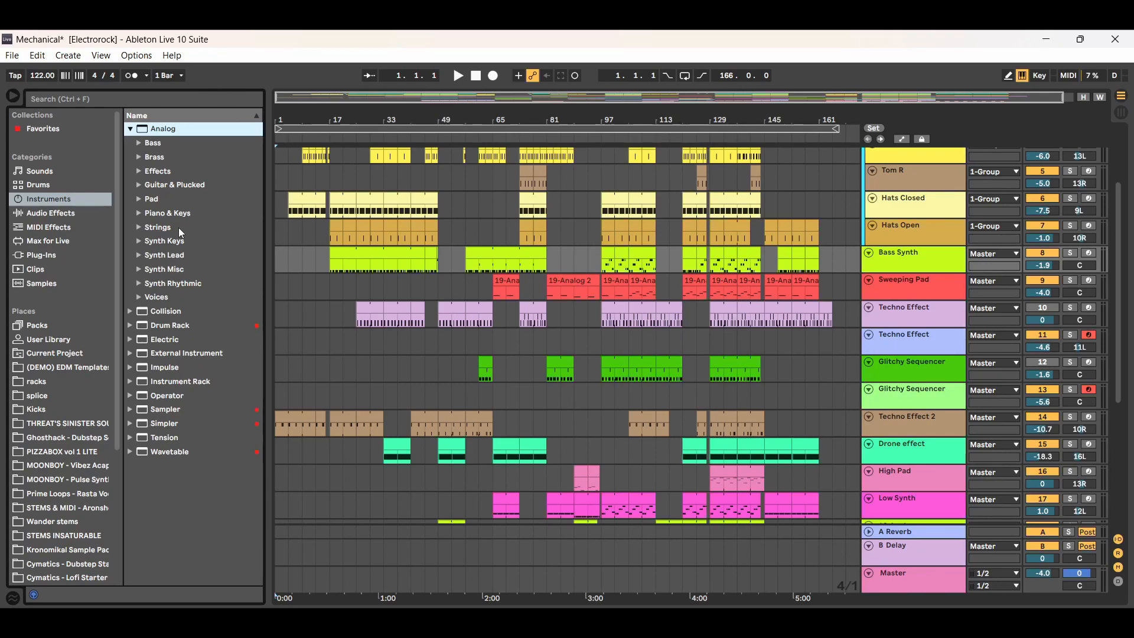
left_click(130, 129)
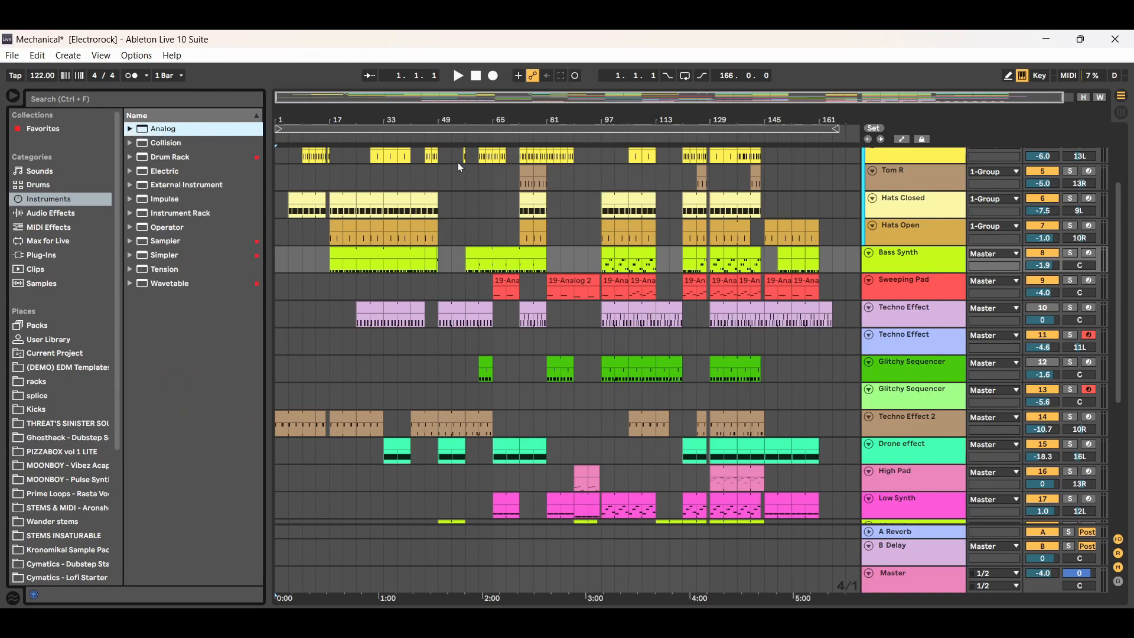
- Try loading the default Analog instrument on the Bass Synth track, and undo the insertion
left_click_drag(898, 257, 675, 217)
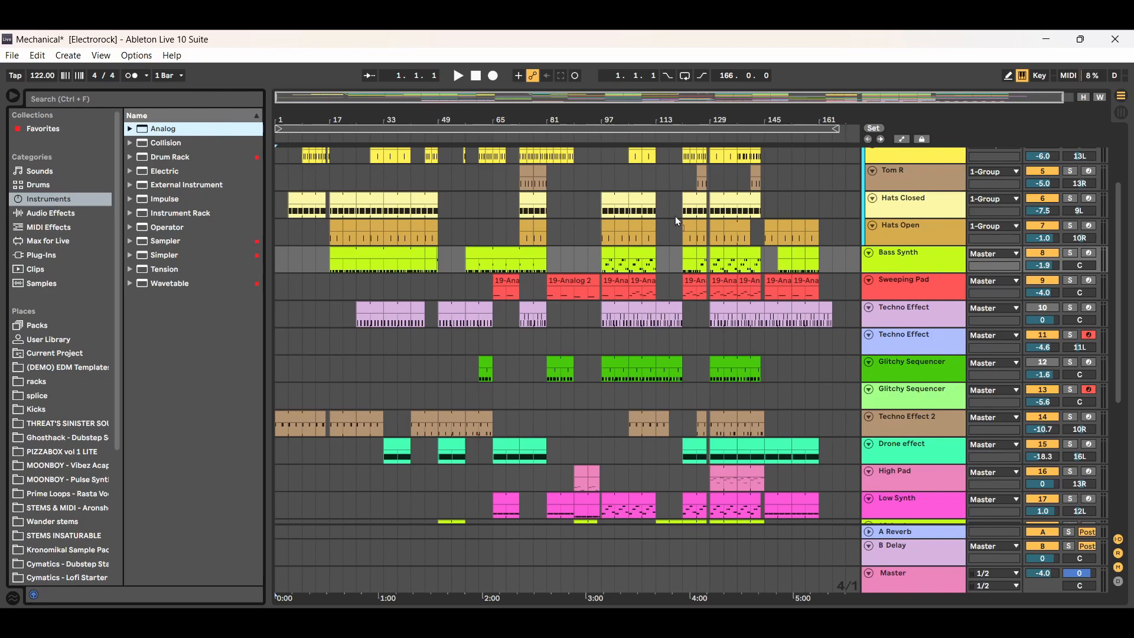
double_click(919, 265)
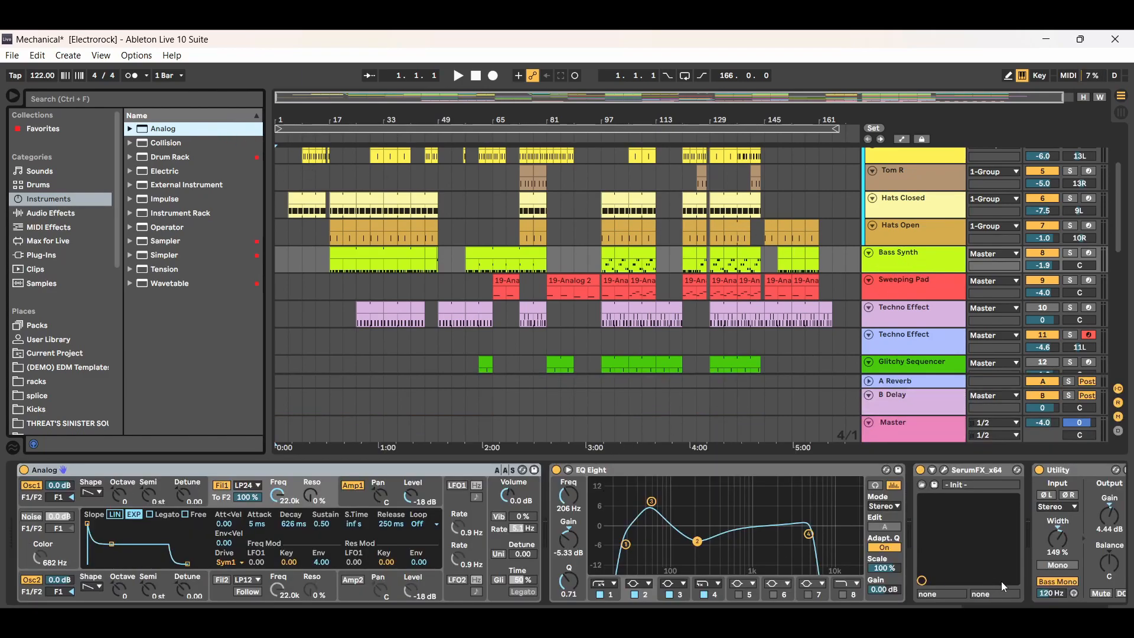
left_click(37, 56)
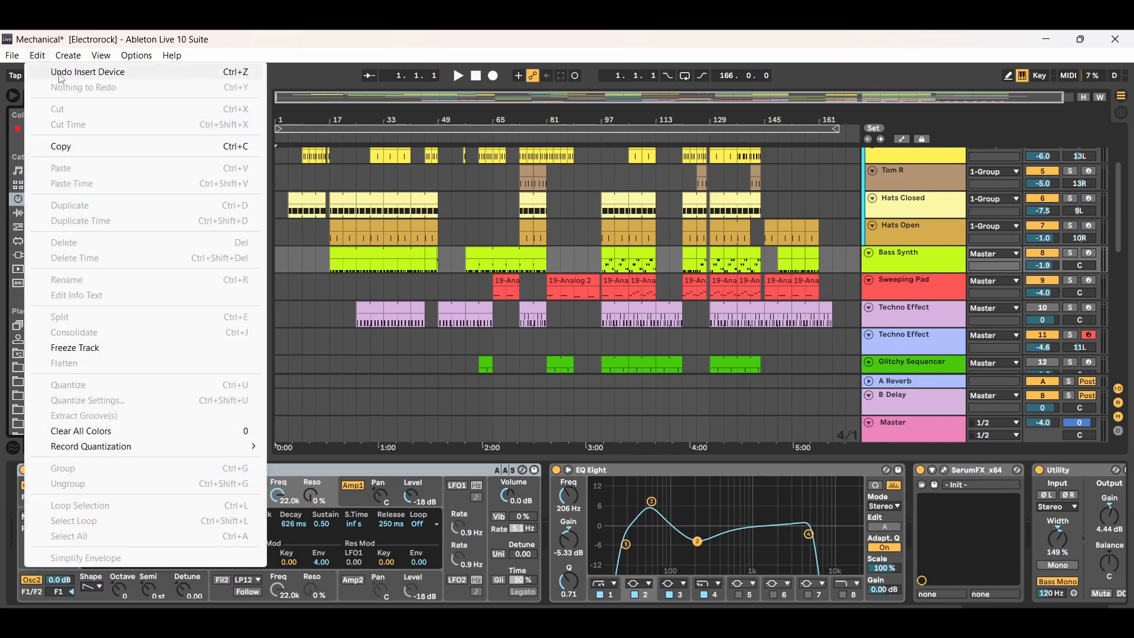
left_click(61, 72)
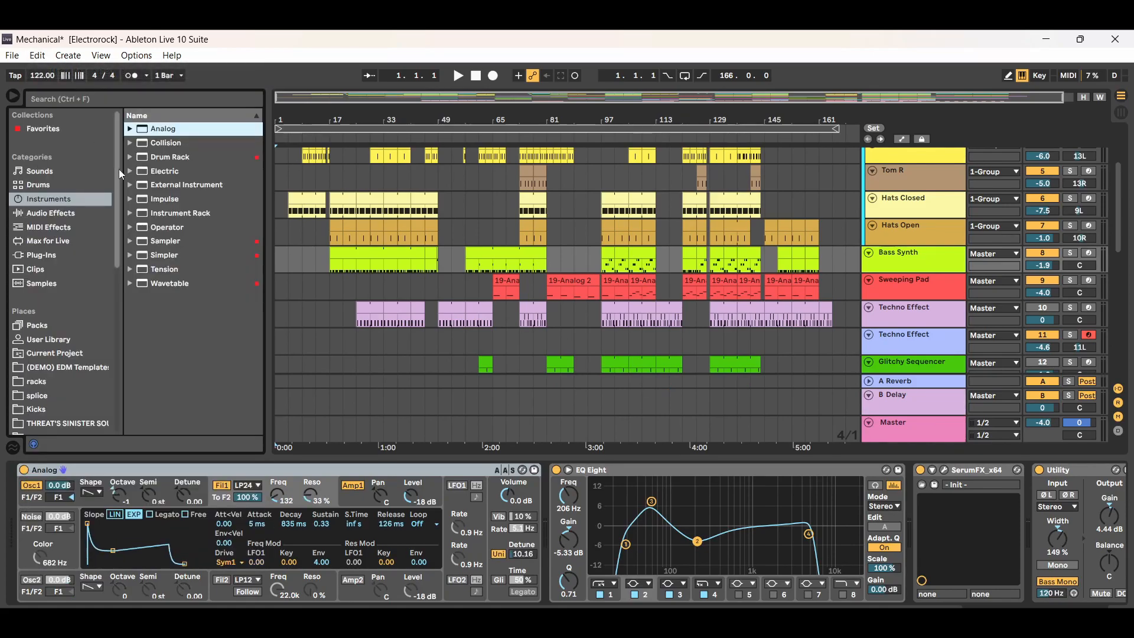
- Examine the Amp 1, Oscillator 1 and Filter 1 settings of the Bass Synth's Analog instrument
left_click(317, 469)
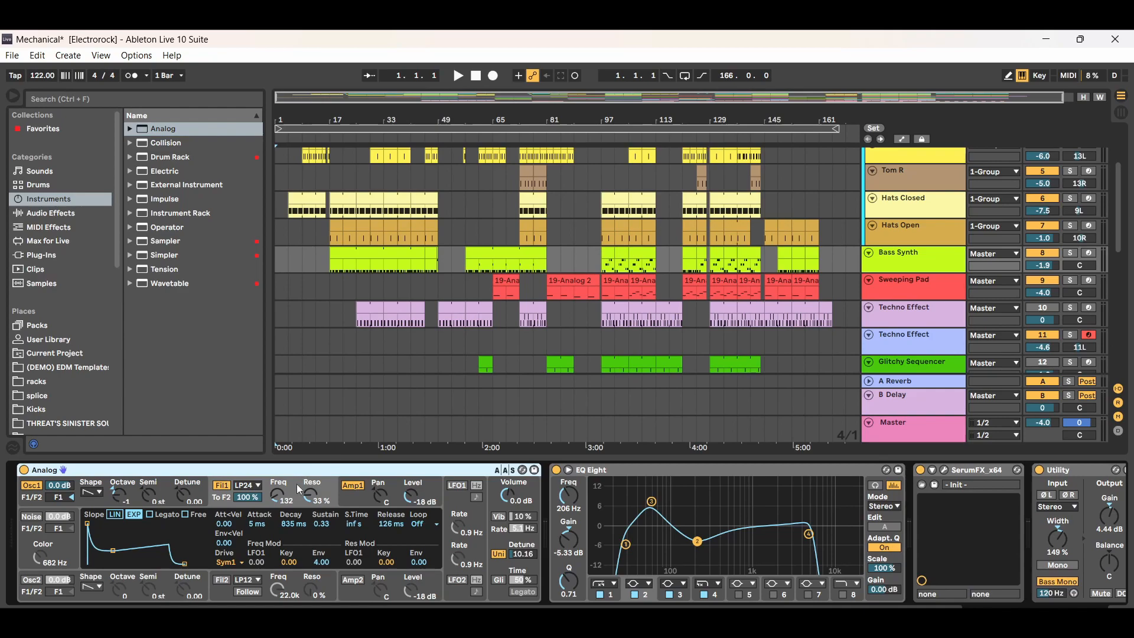
left_click(355, 486)
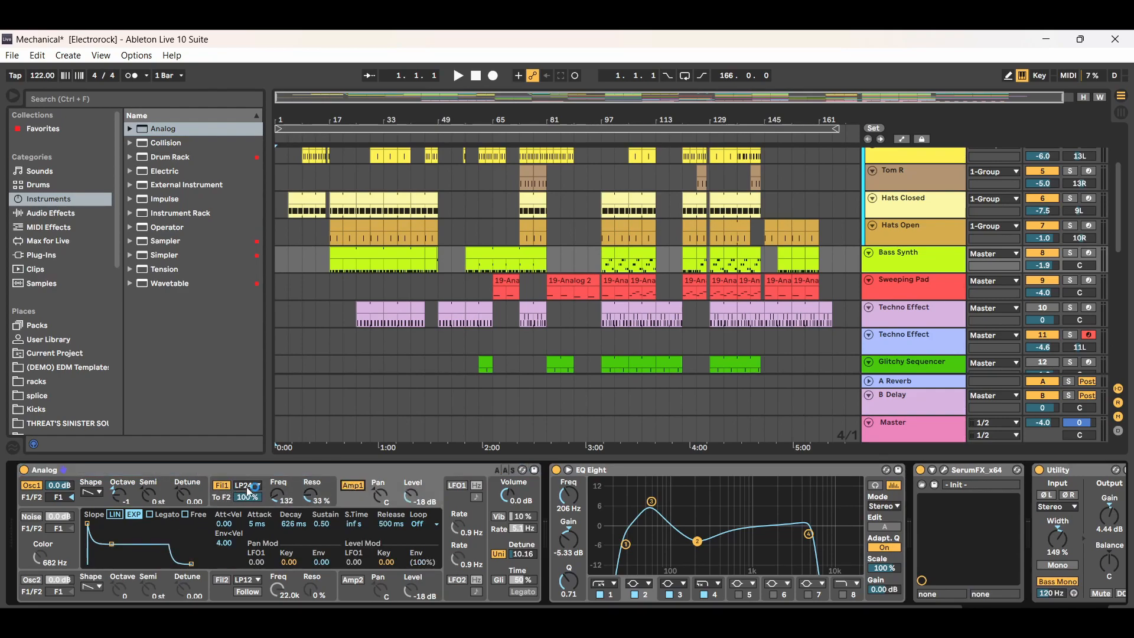
left_click(307, 478)
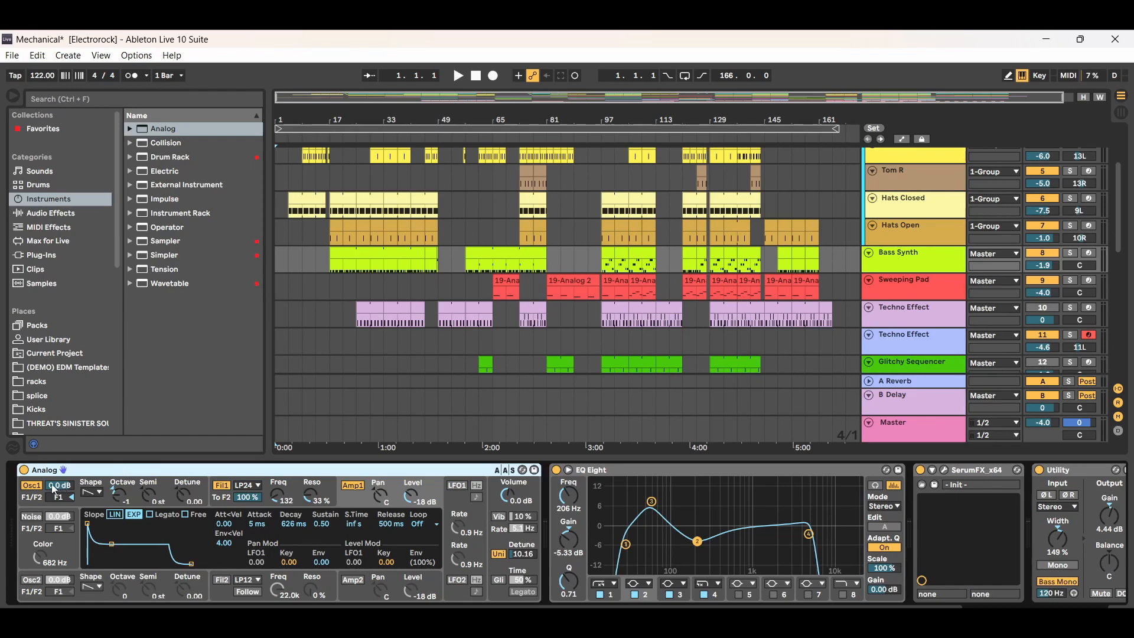
left_click(33, 487)
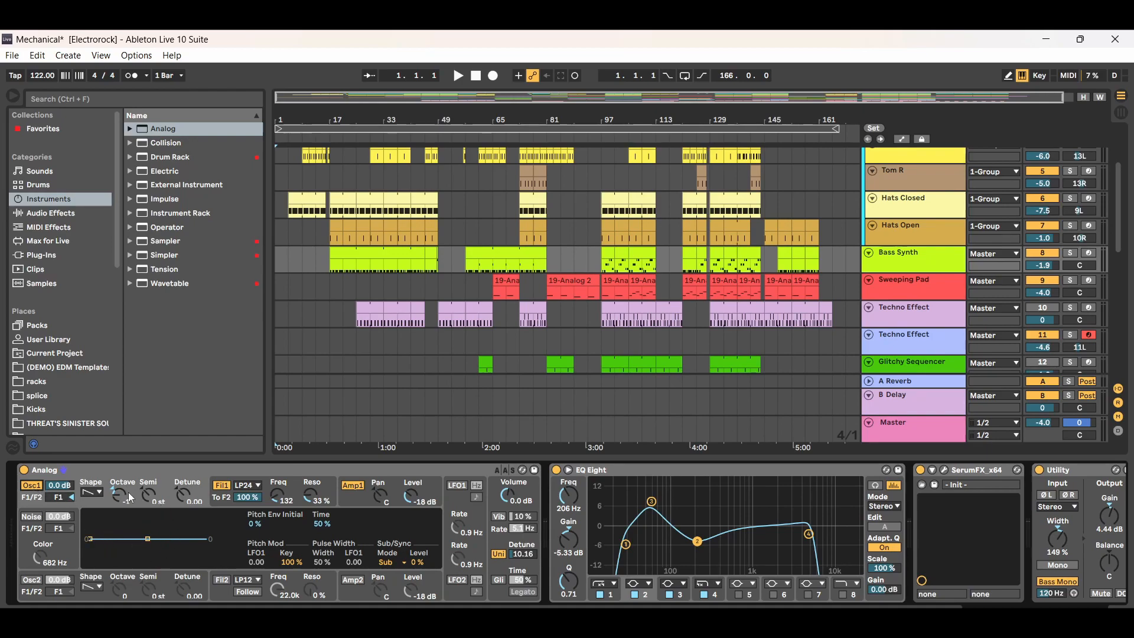
left_click(223, 486)
left_click(224, 487)
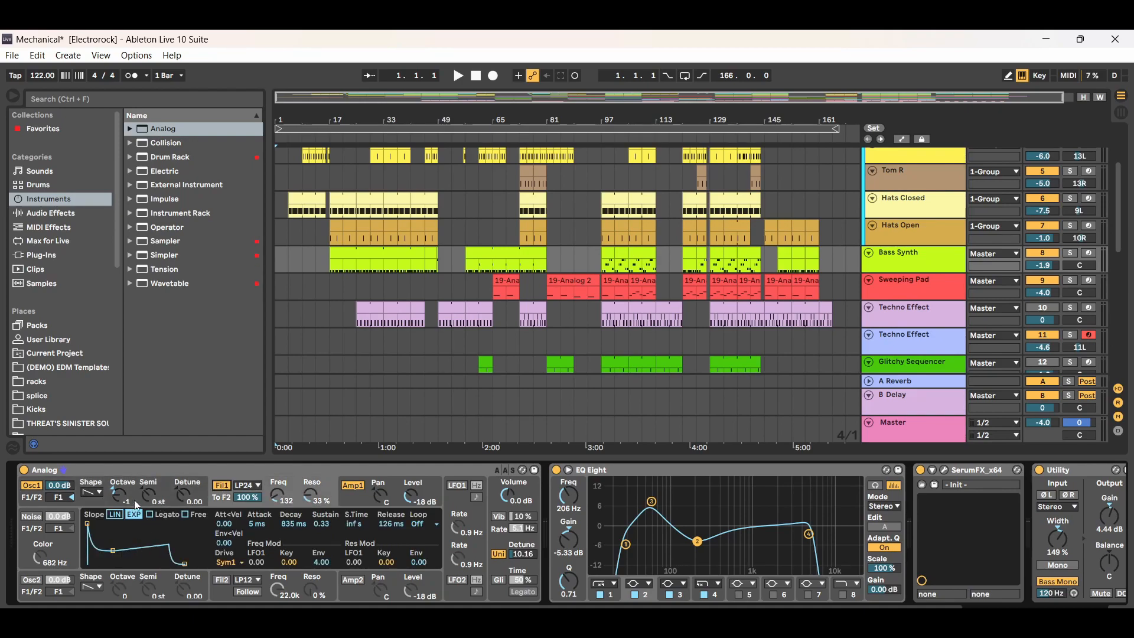
- Set Filter 1's frequency to 125 and its envelope to a 1.49 s decay and 0.37 sustain, and return to Amp 1's settings
left_click_drag(274, 495, 278, 501)
left_click_drag(113, 550, 116, 550)
left_click(354, 484)
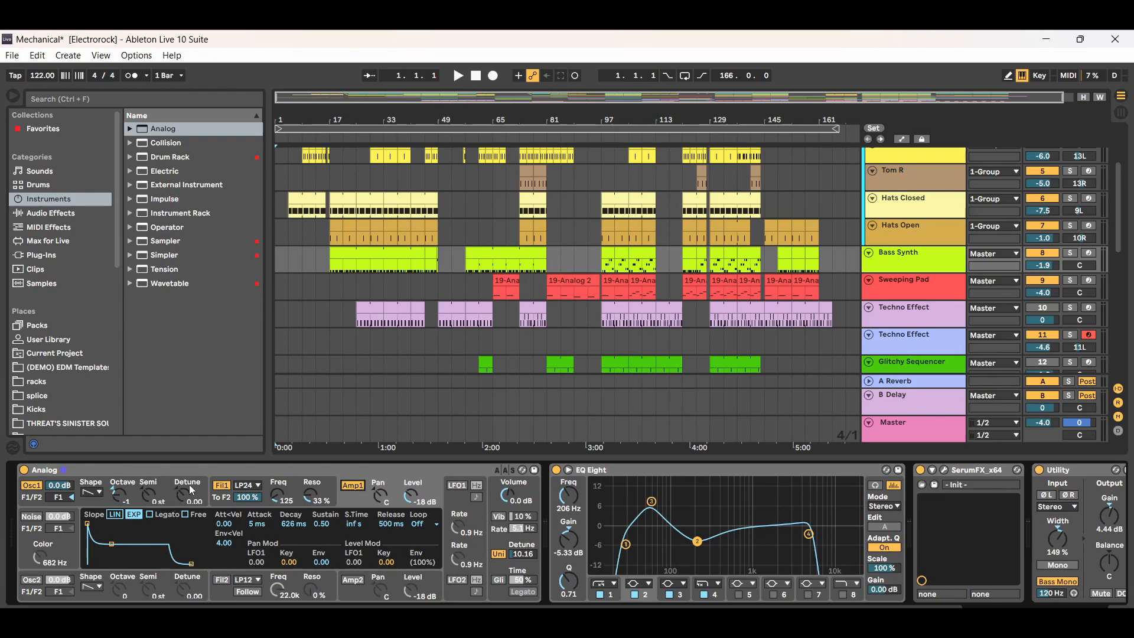
- Choose the sawtooth shape for Oscillator 1 and set Filter 1's frequency to 139
left_click(99, 492)
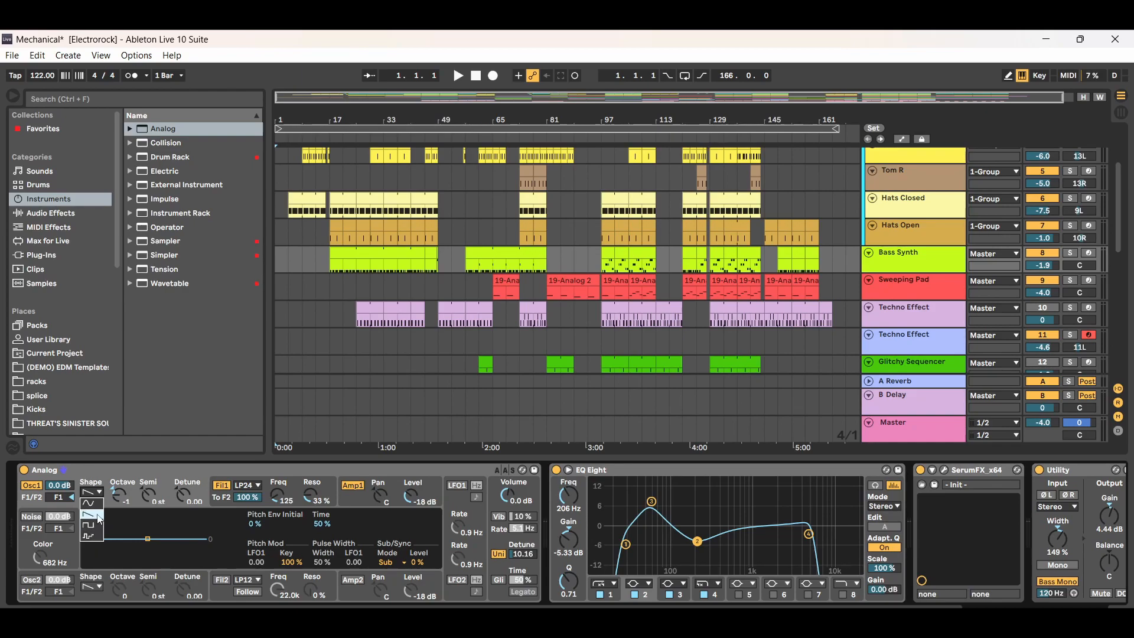
left_click(97, 515)
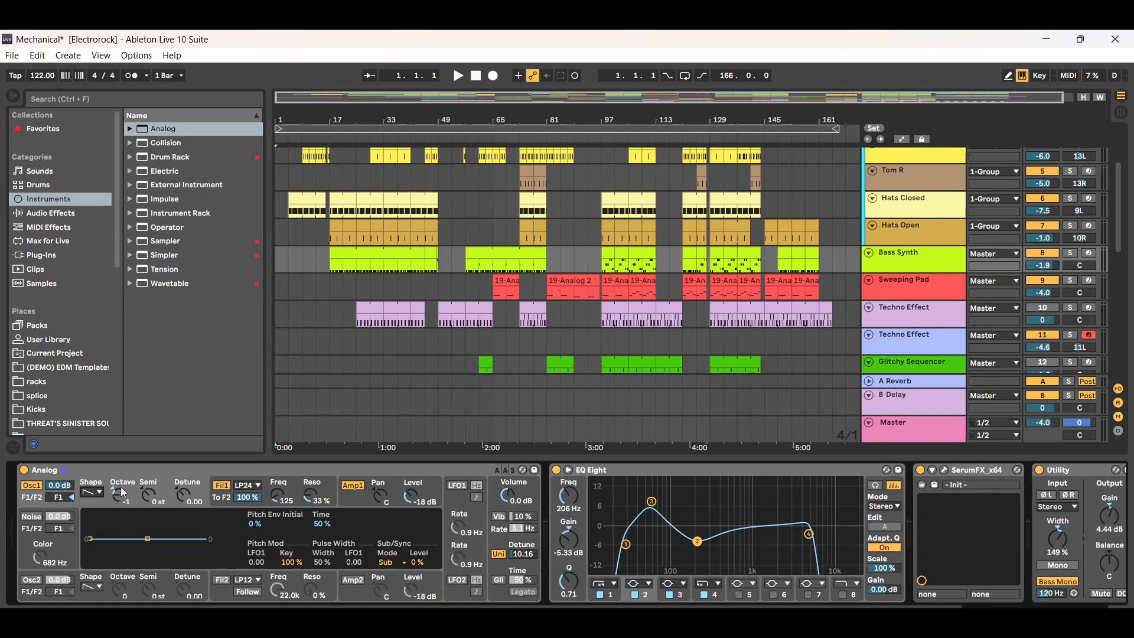
left_click(275, 496)
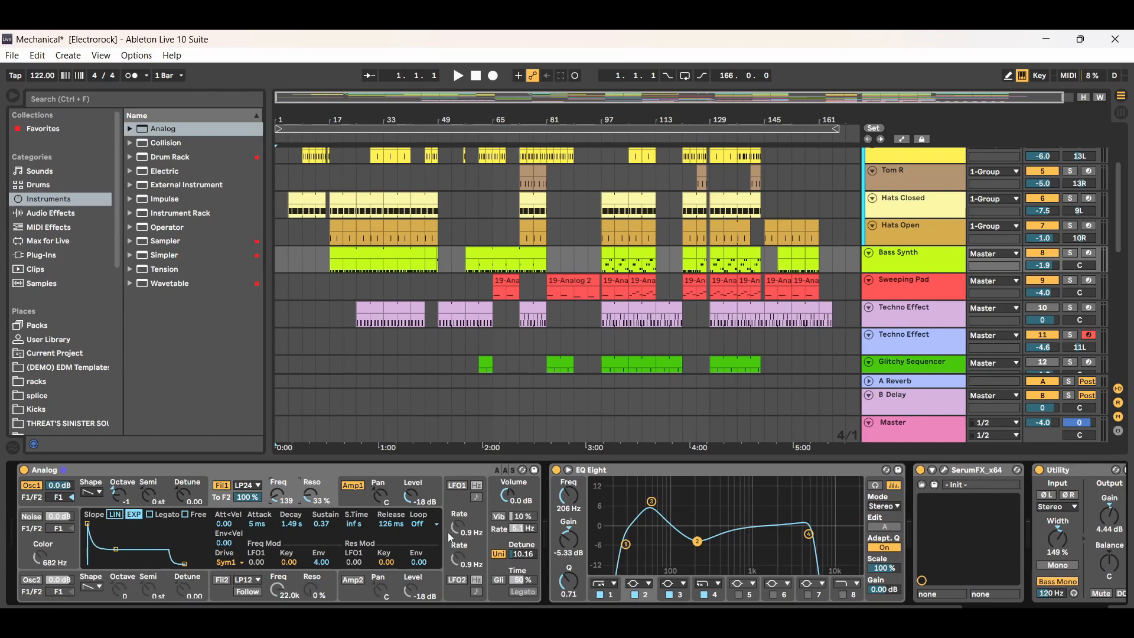
- Review Filter 1's envelope settings in Analog and open the Amp 1 envelope
left_click(416, 470)
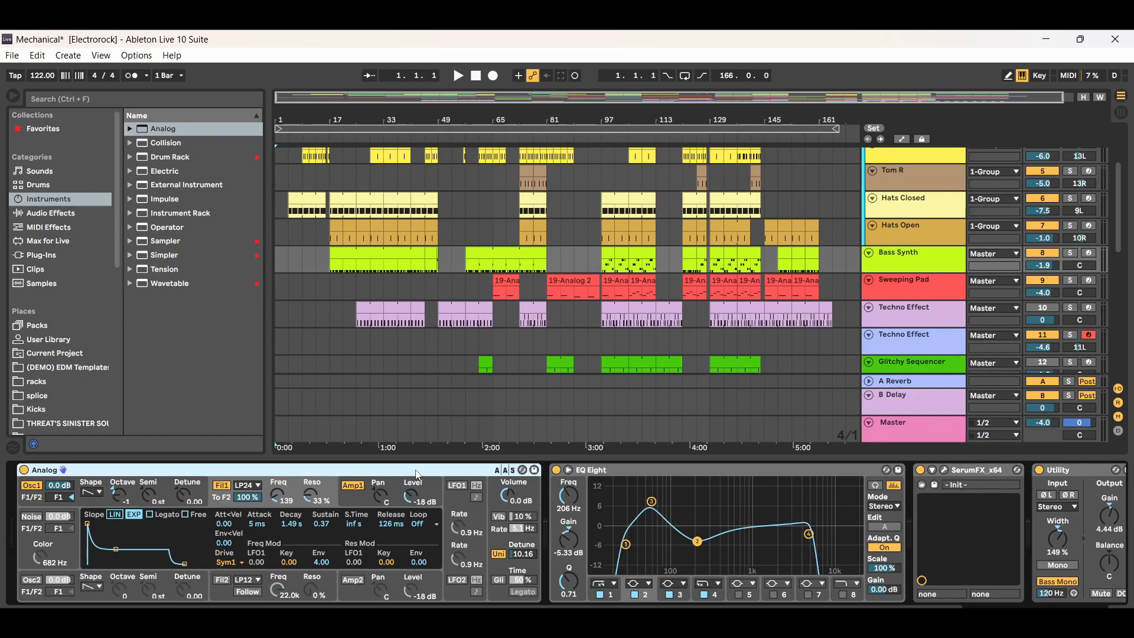
left_click(224, 488)
left_click(225, 488)
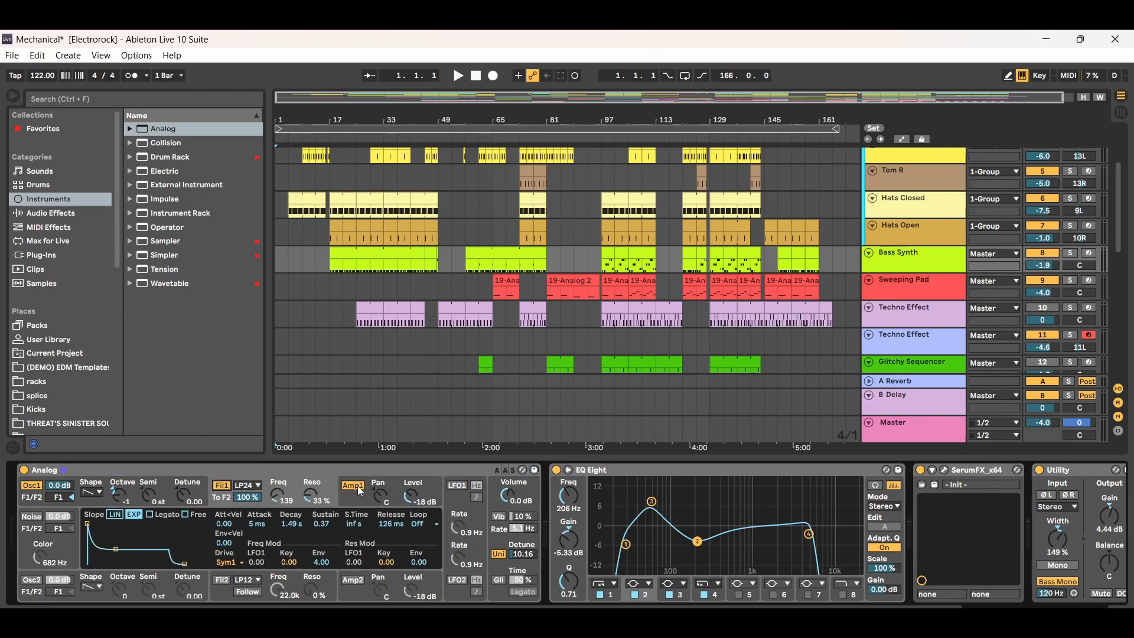
left_click(353, 486)
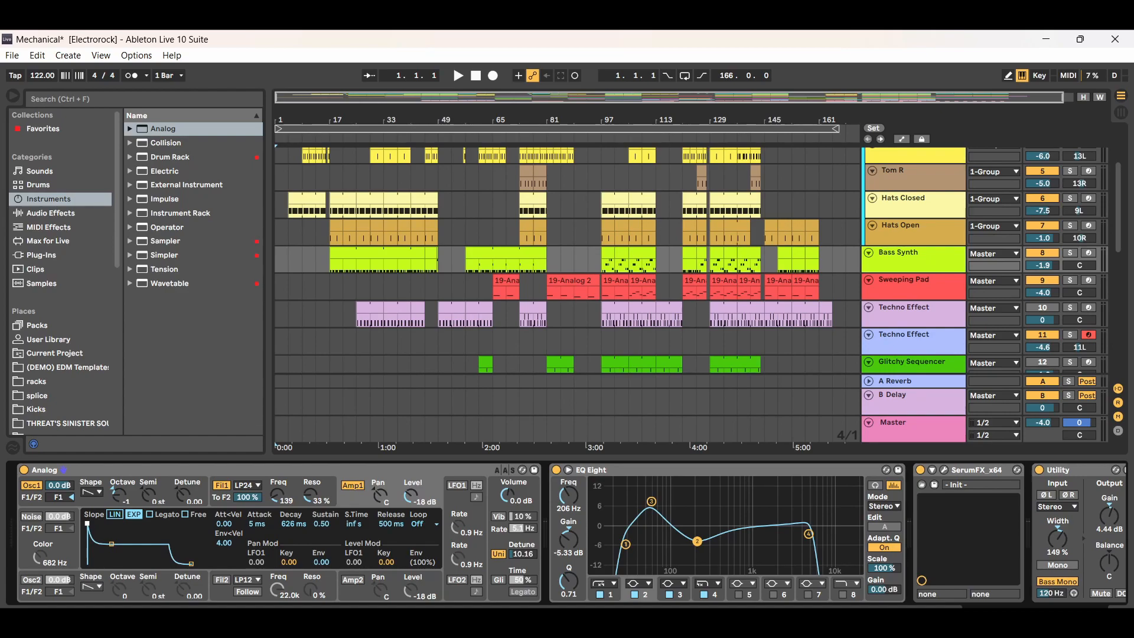
- Try a slower attack on the Amp 1 envelope, and undo it
left_click_drag(87, 523, 98, 522)
left_click_drag(98, 523, 118, 544)
left_click(39, 59)
left_click(65, 69)
- Adjust the Amp 1 envelope to a decay of about 835 ms and a sustain of about 0.46
left_click_drag(113, 544, 112, 542)
left_click_drag(323, 528, 323, 537)
left_click_drag(112, 546, 113, 535)
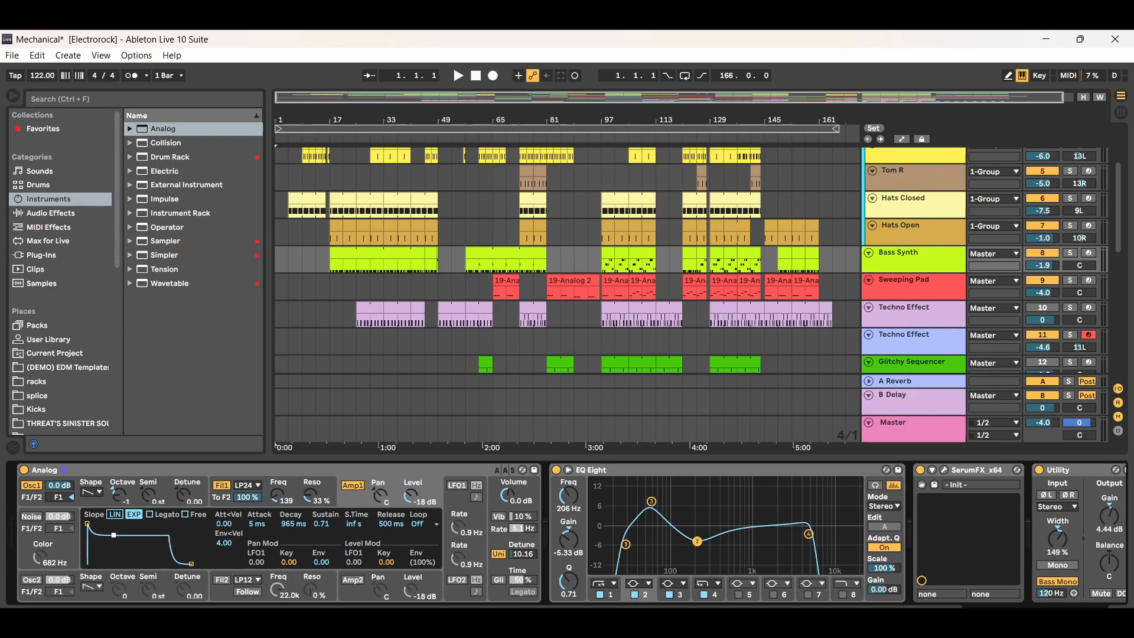
left_click(38, 56)
left_click(89, 72)
left_click_drag(111, 544, 113, 545)
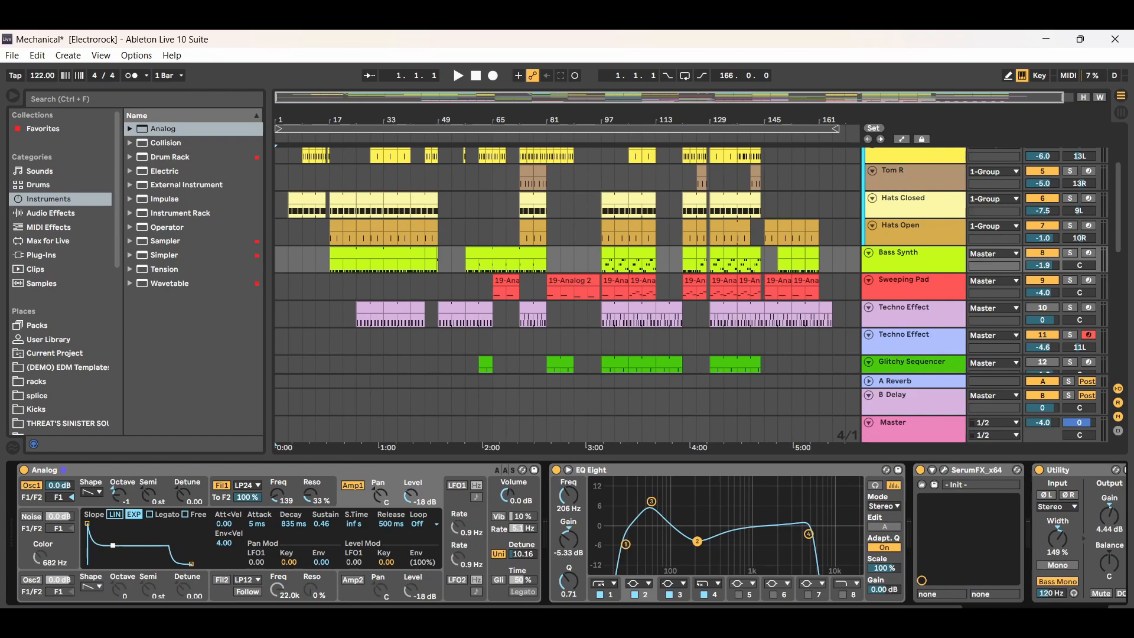
- Try moving the decay and release points of the Amp 1 envelope, and undo the last change
left_click_drag(112, 546, 112, 546)
left_click_drag(191, 564, 191, 564)
left_click(41, 56)
left_click(53, 71)
- Show Filter 1's settings, hide the device view and play the arrangement from bar 17
left_click(218, 486)
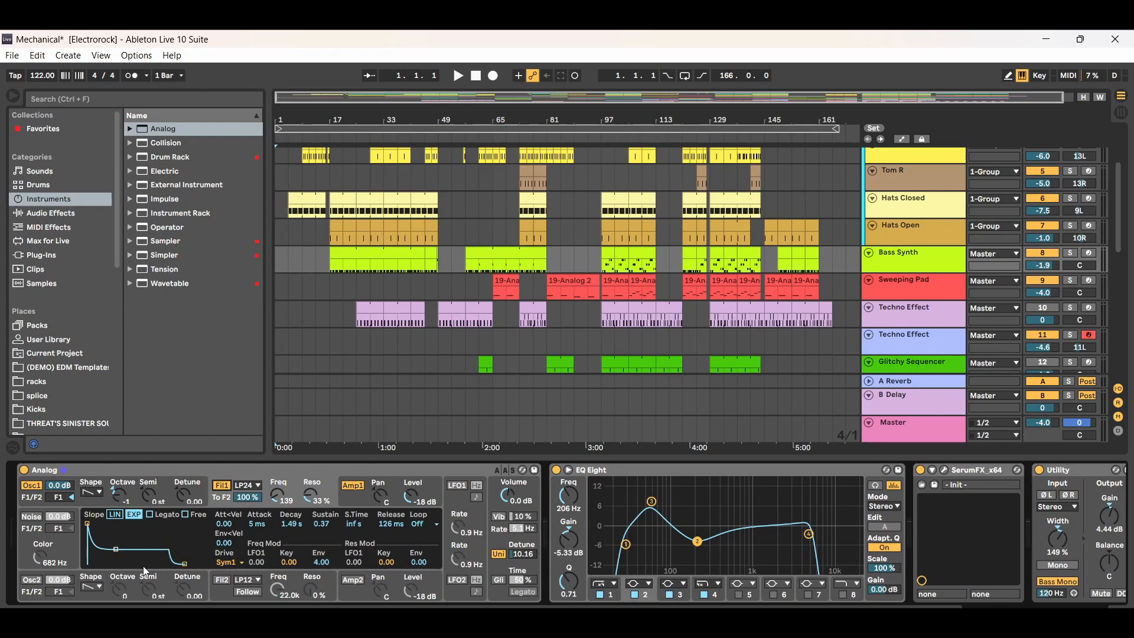
key("ctrl+alt+l")
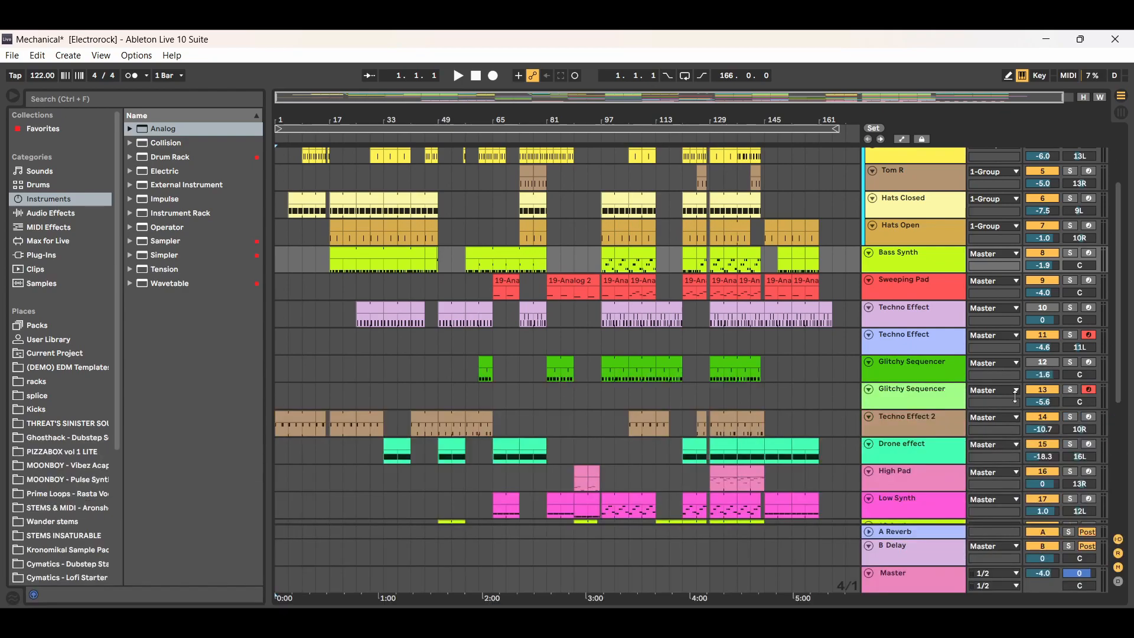
left_click_drag(1121, 322, 1123, 258)
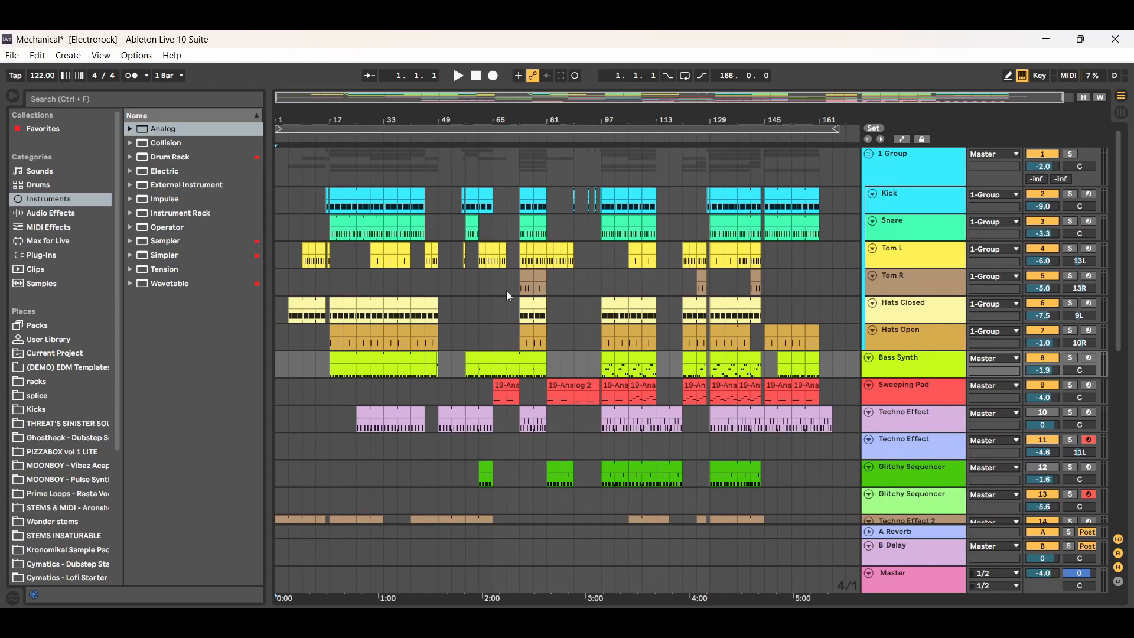
left_click(337, 339)
left_click(458, 77)
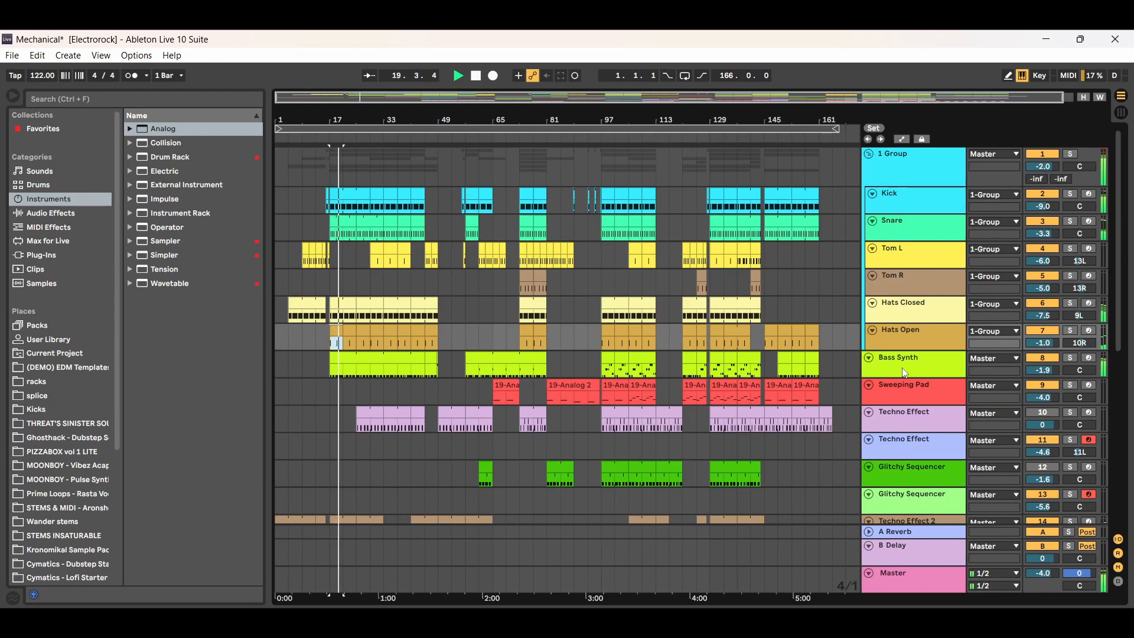
- Solo the Bass Synth track briefly during playback, unsolo it, and show its device chain
left_click(1070, 358)
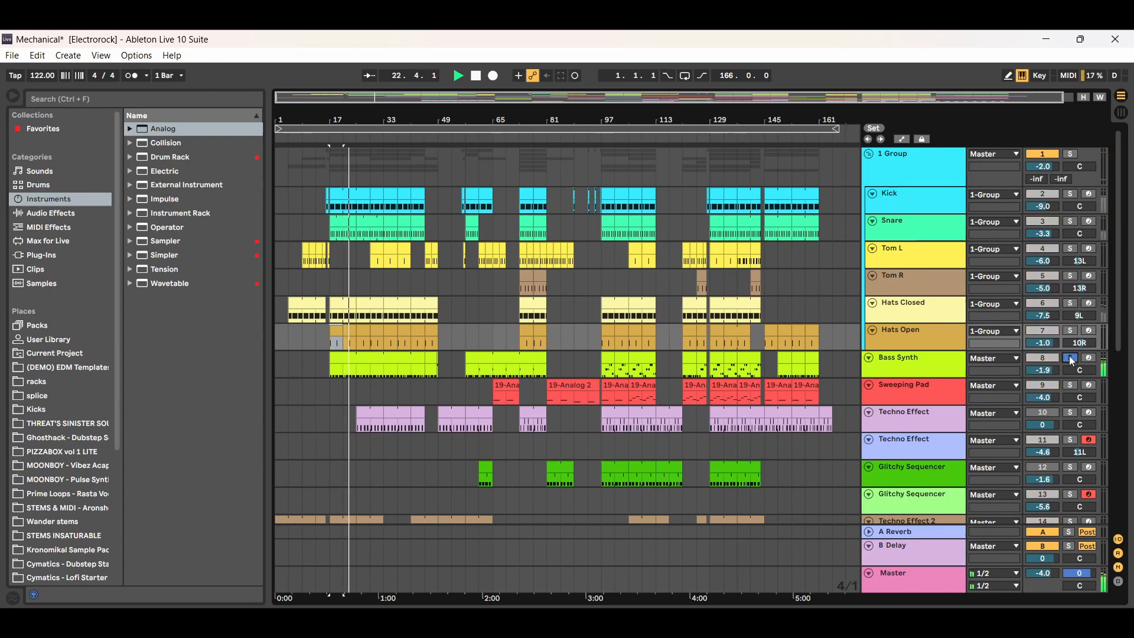
left_click(1070, 358)
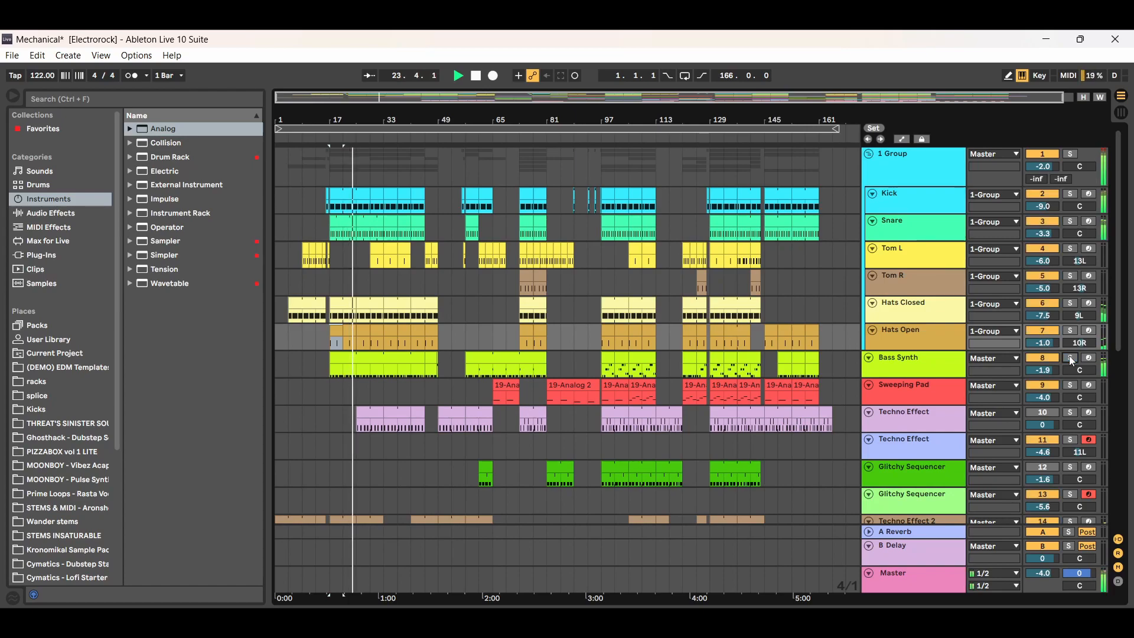
double_click(906, 372)
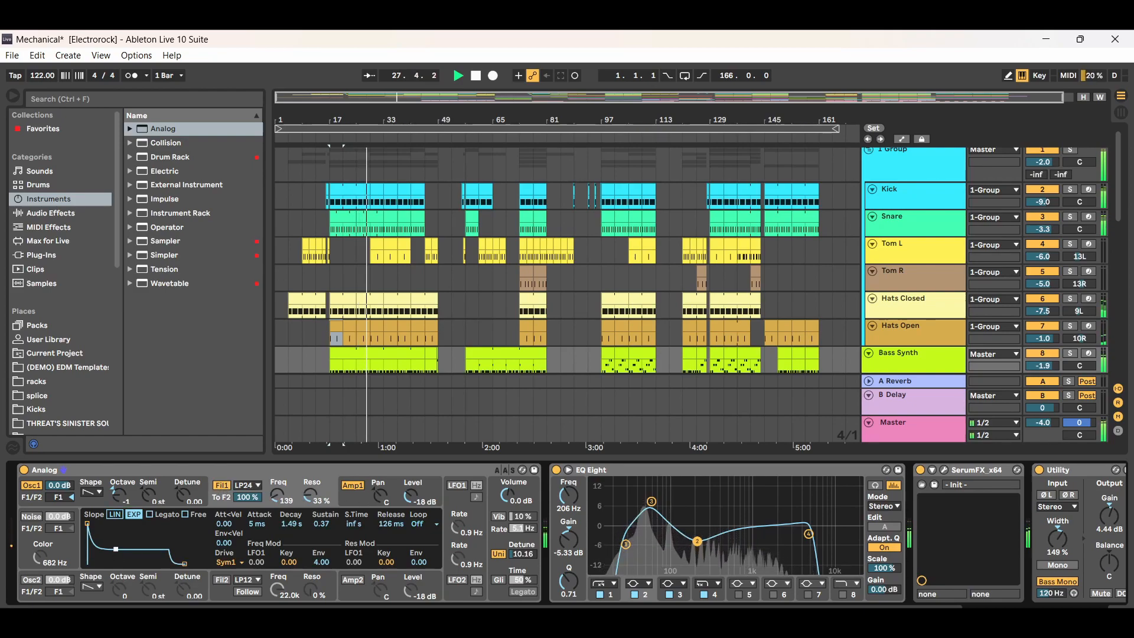
- Adjust the Filter 1 envelope to a decay of about 351 ms and a sustain of about 0.37, and stop playback
left_click_drag(116, 550, 107, 554)
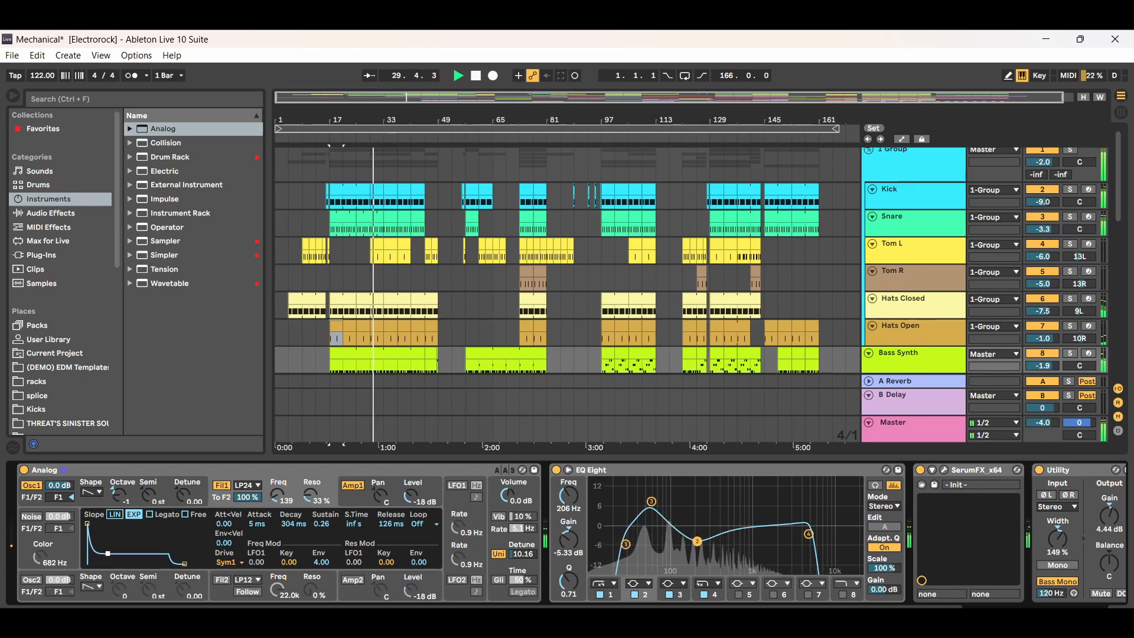
left_click_drag(108, 554, 105, 550)
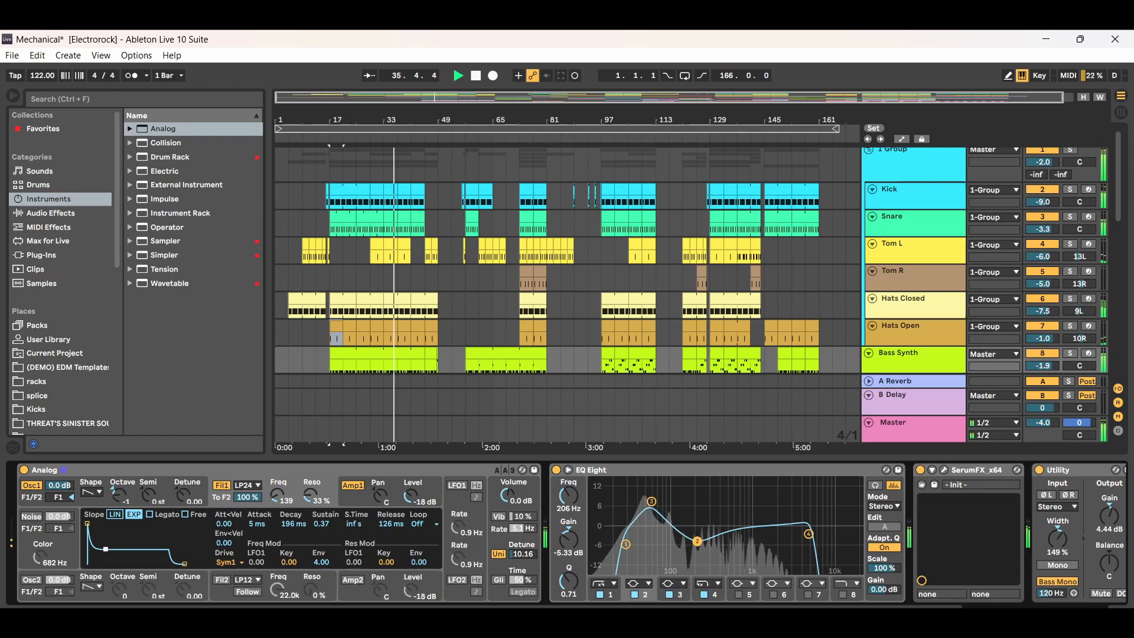
left_click_drag(105, 550, 108, 549)
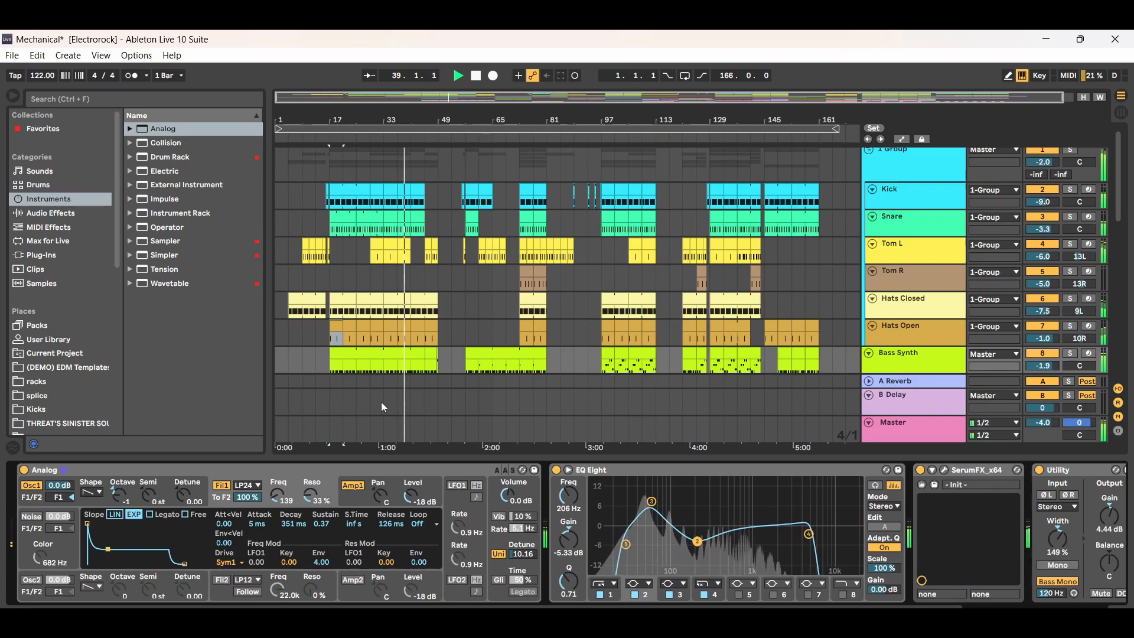
left_click(481, 77)
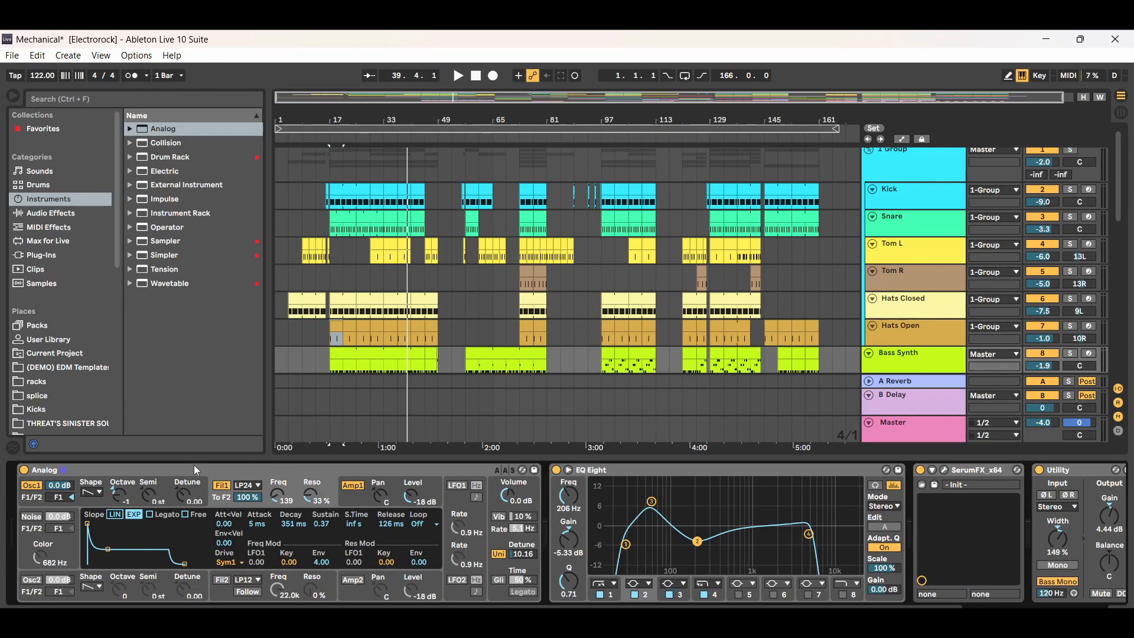
- Select the Analog device, highlight the first Bass Synth section and play the arrangement from bar 17
left_click(166, 469)
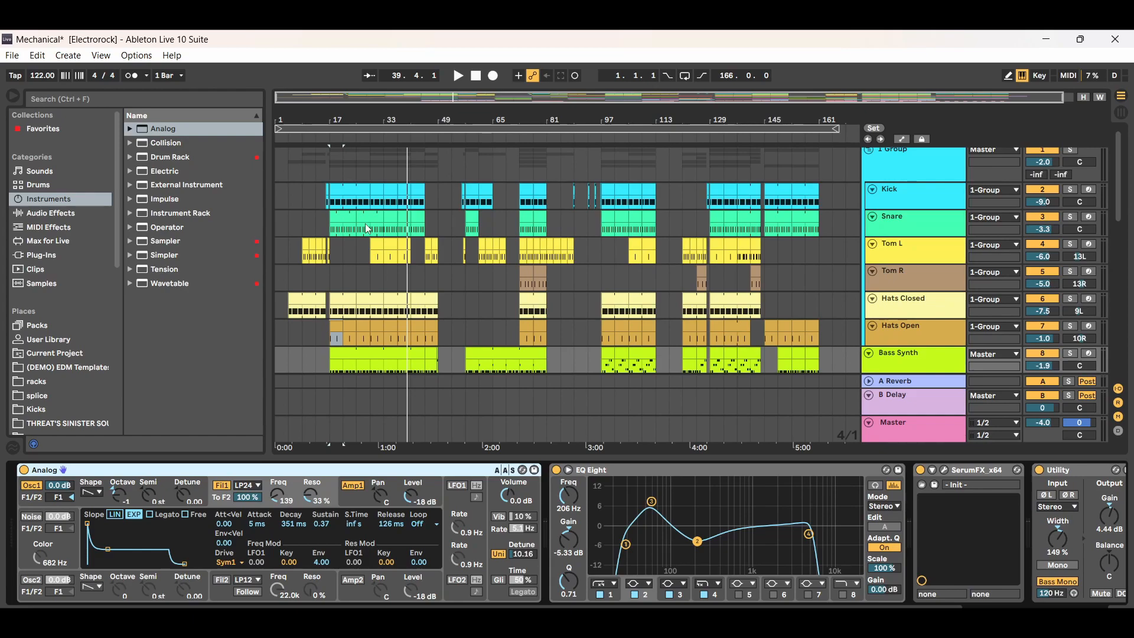
left_click(379, 358)
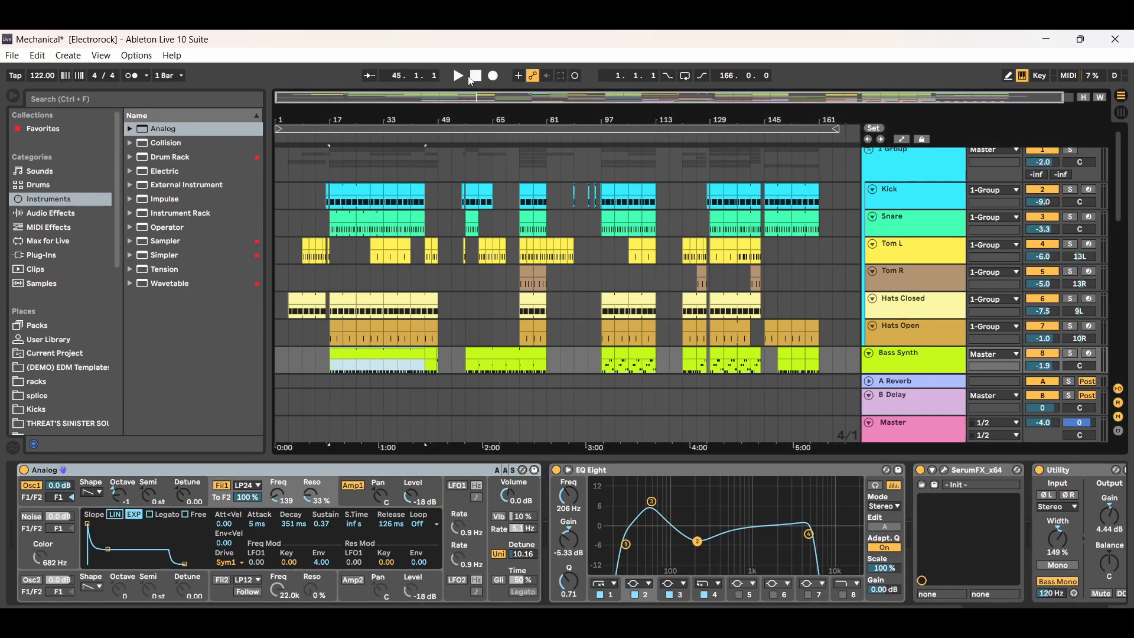
left_click(459, 77)
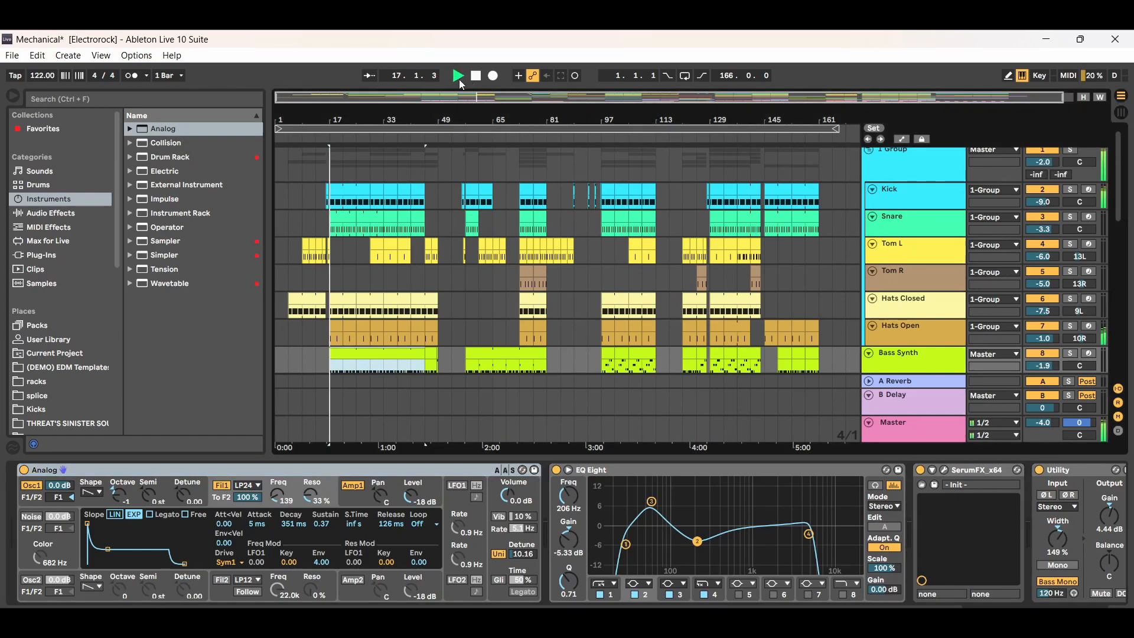
- Try raising Analog's Filter 1 frequency to about 223 during playback, and undo it
left_click(277, 496)
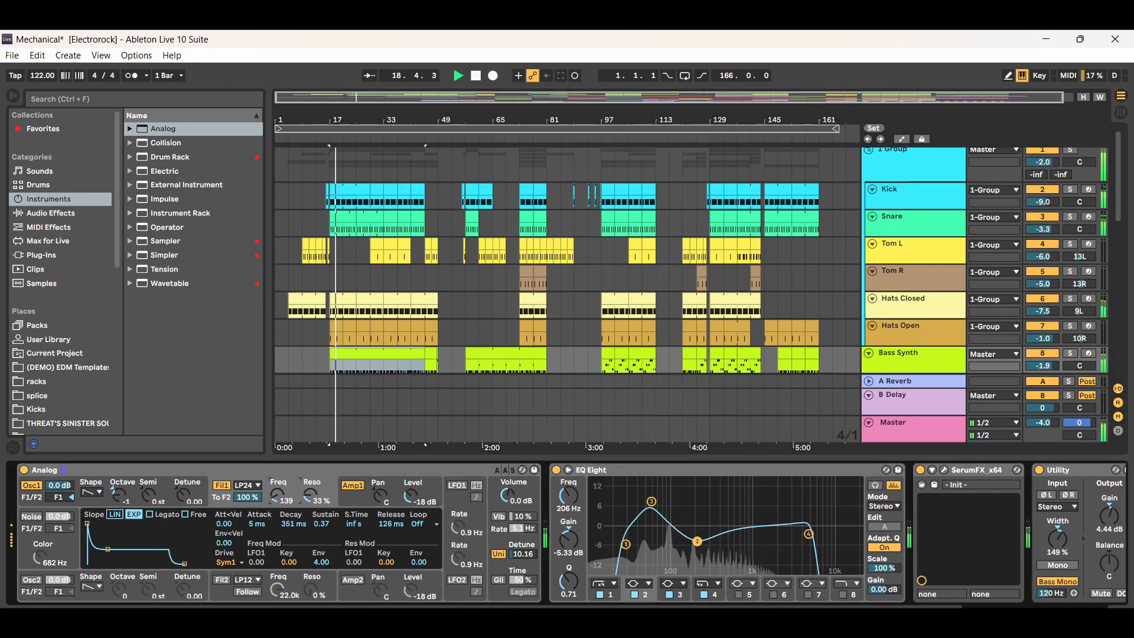
left_click_drag(277, 496, 278, 472)
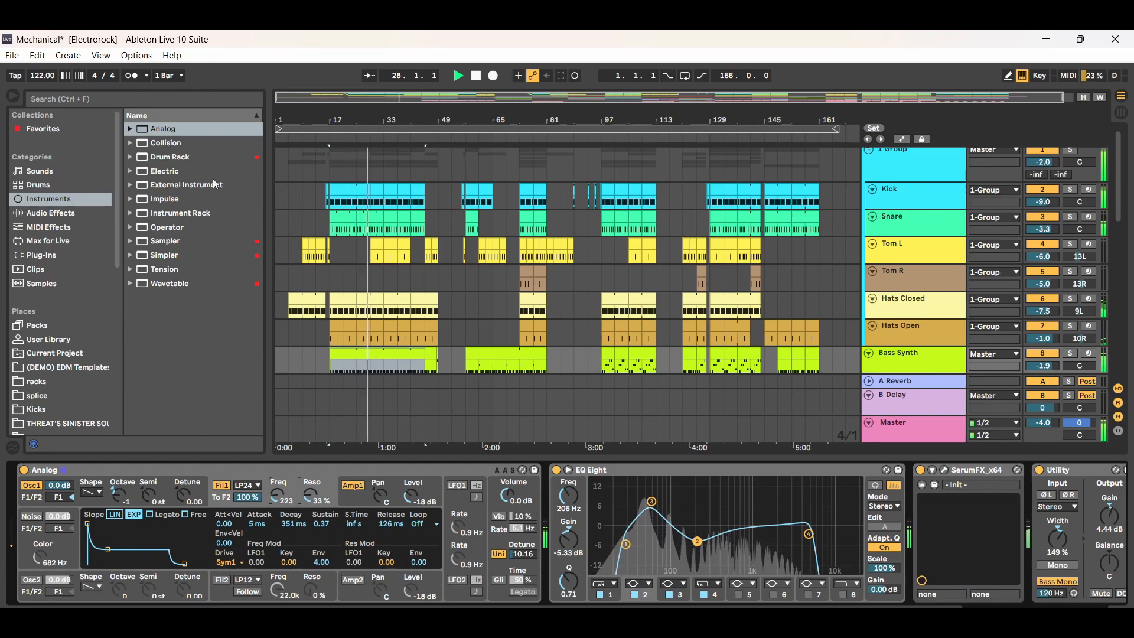
left_click(39, 55)
left_click(52, 71)
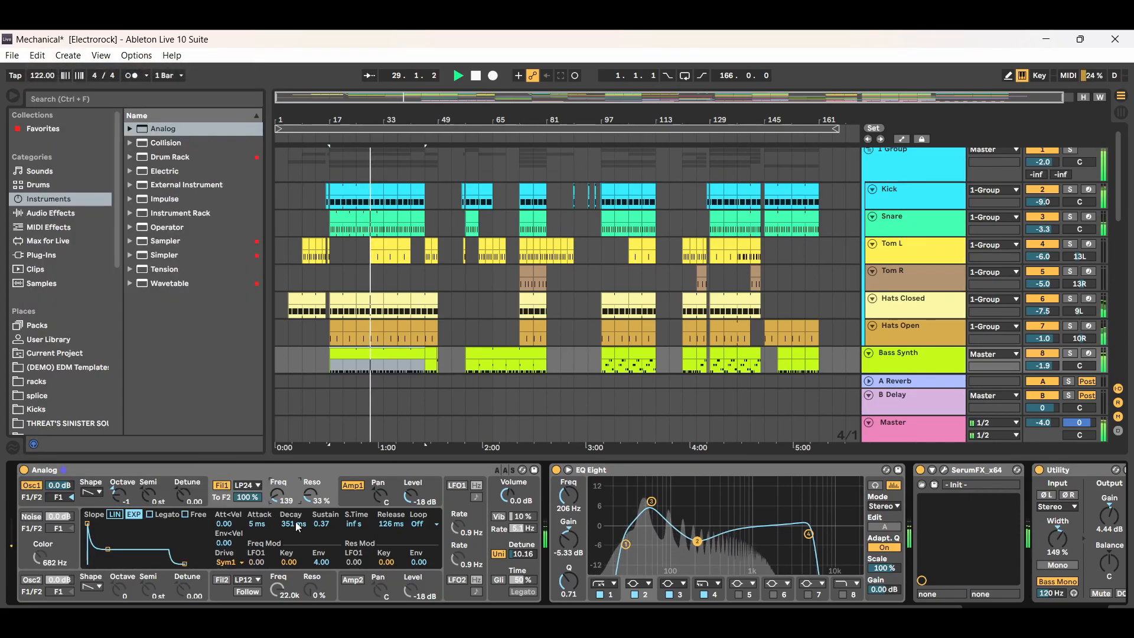
- Try a higher Filter 1 resonance in Analog, undo the change and stop playback
mouse_move(311, 495)
left_mouse_down()
mouse_move(310, 460)
mouse_move(311, 486)
left_mouse_up()
left_click(38, 55)
left_click(77, 72)
left_click(479, 76)
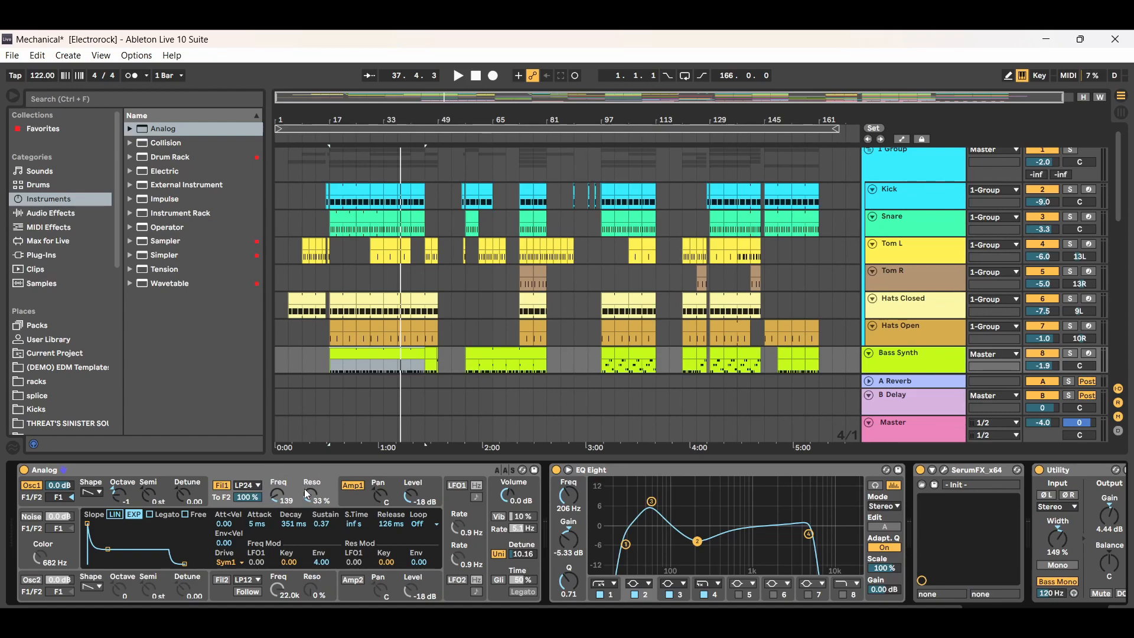
- Display the automation lanes, choose F1 Freq as the Bass Synth track's automation parameter, and hide the lanes again
left_click(903, 140)
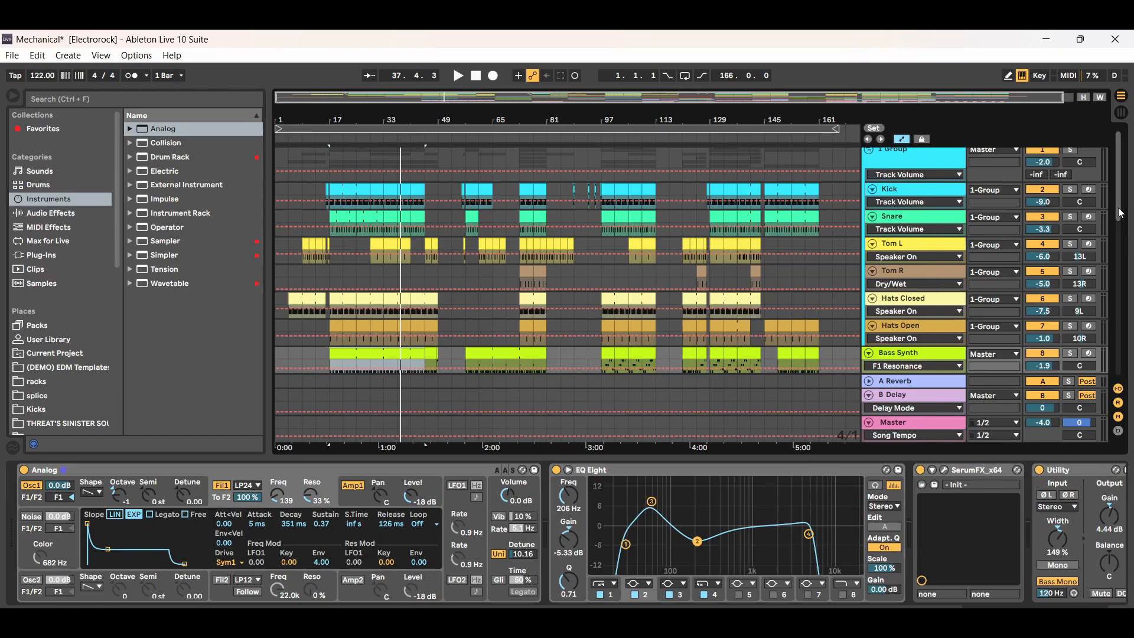
scroll(1118, 208, "down", 3)
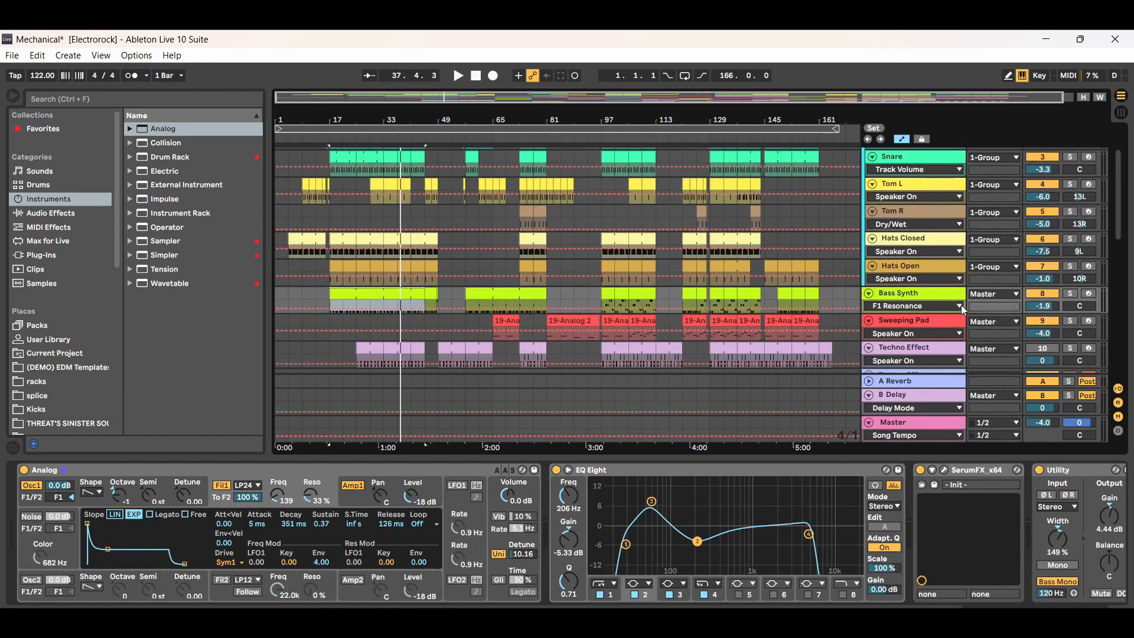
left_click(961, 305)
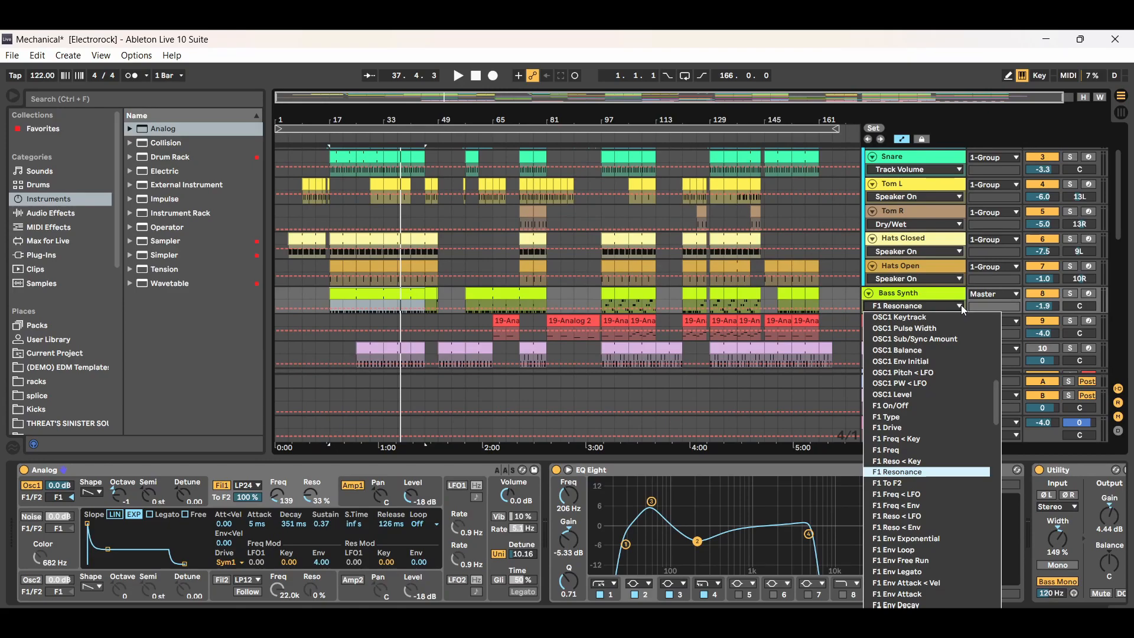
left_click(908, 448)
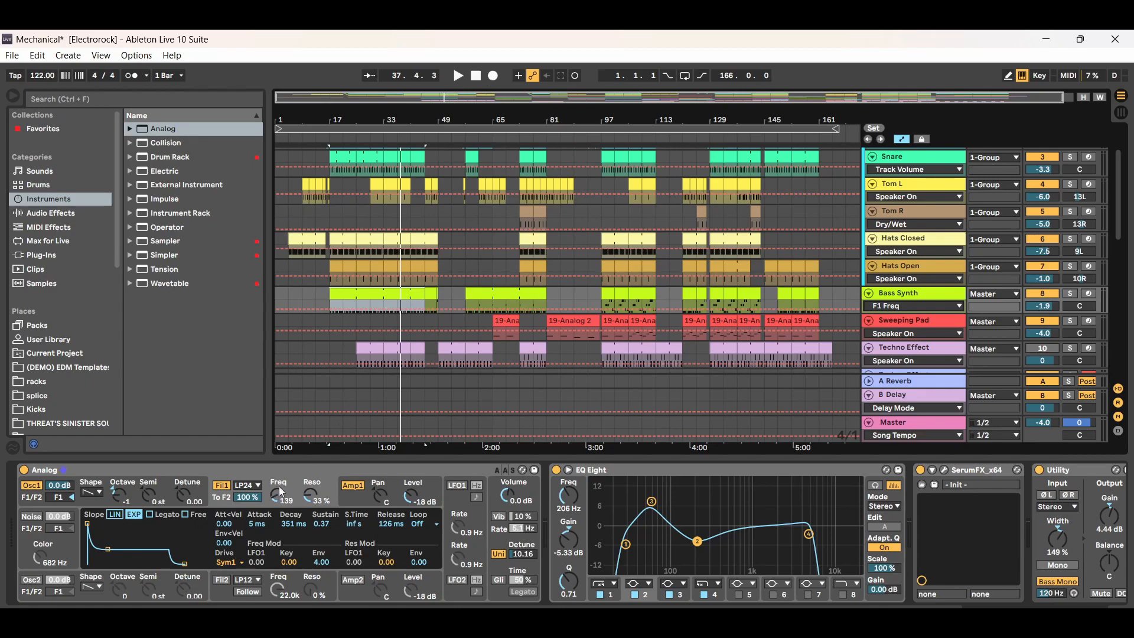
left_click(902, 139)
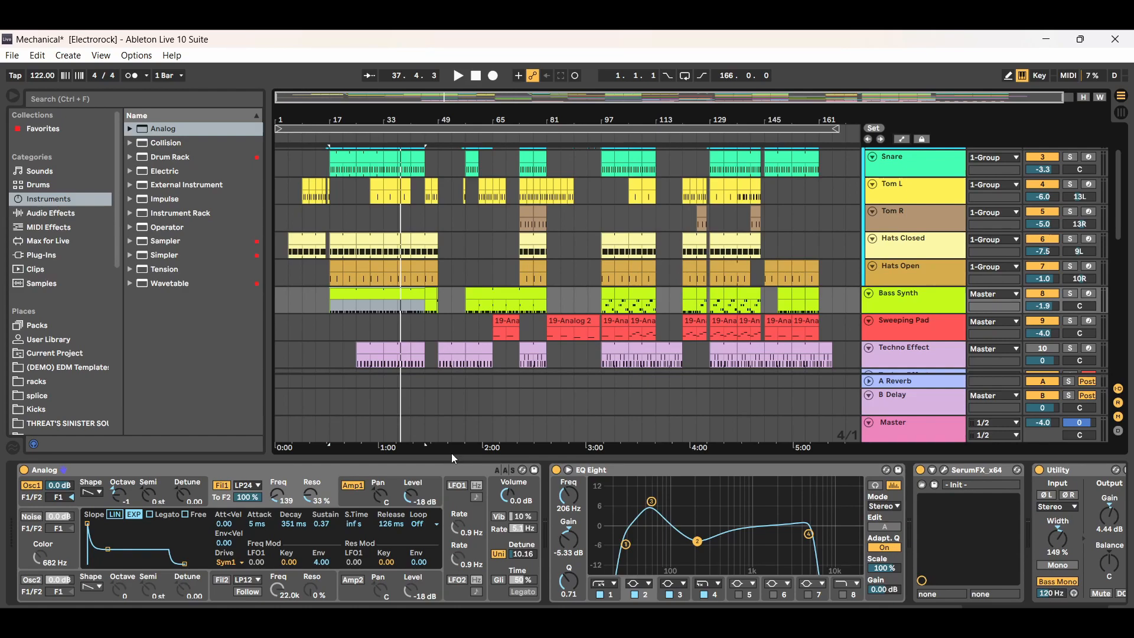
- Compare the EQ Eight curve of the Bass Synth with the Kick track's EQ Eight, and return to the Bass Synth's EQ
left_click(268, 472)
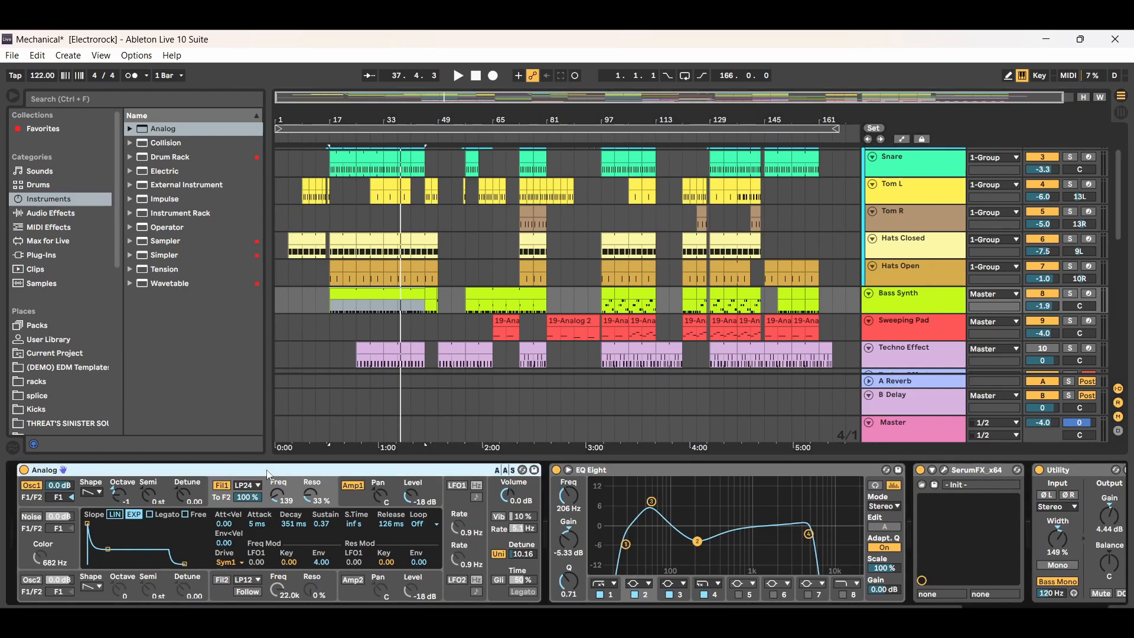
left_click(623, 474)
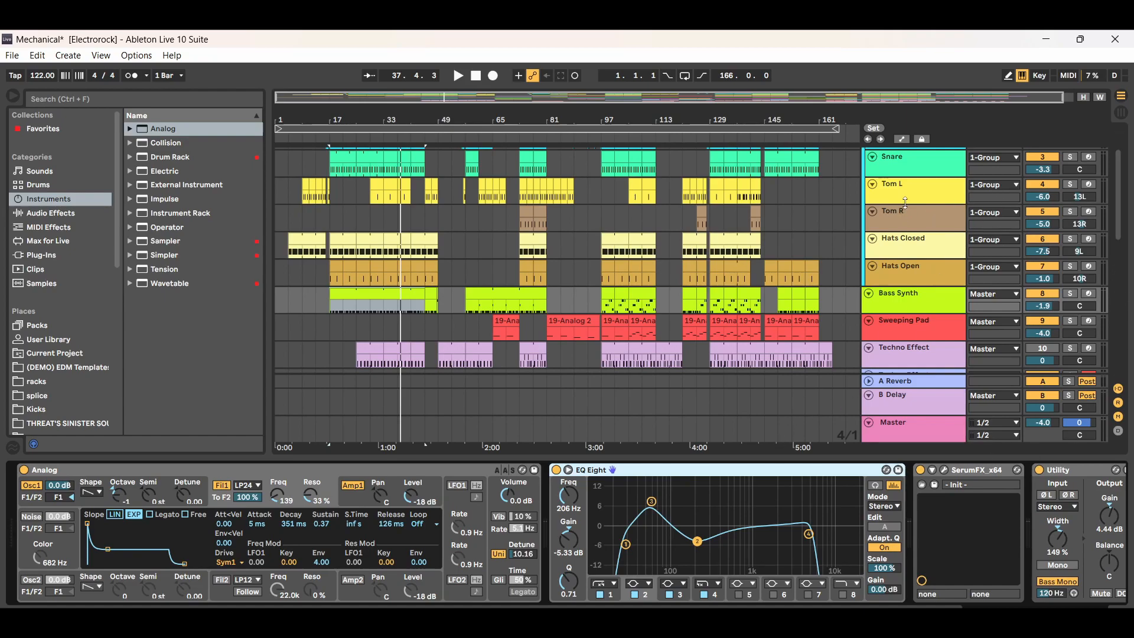
scroll(1099, 220, "up", 3)
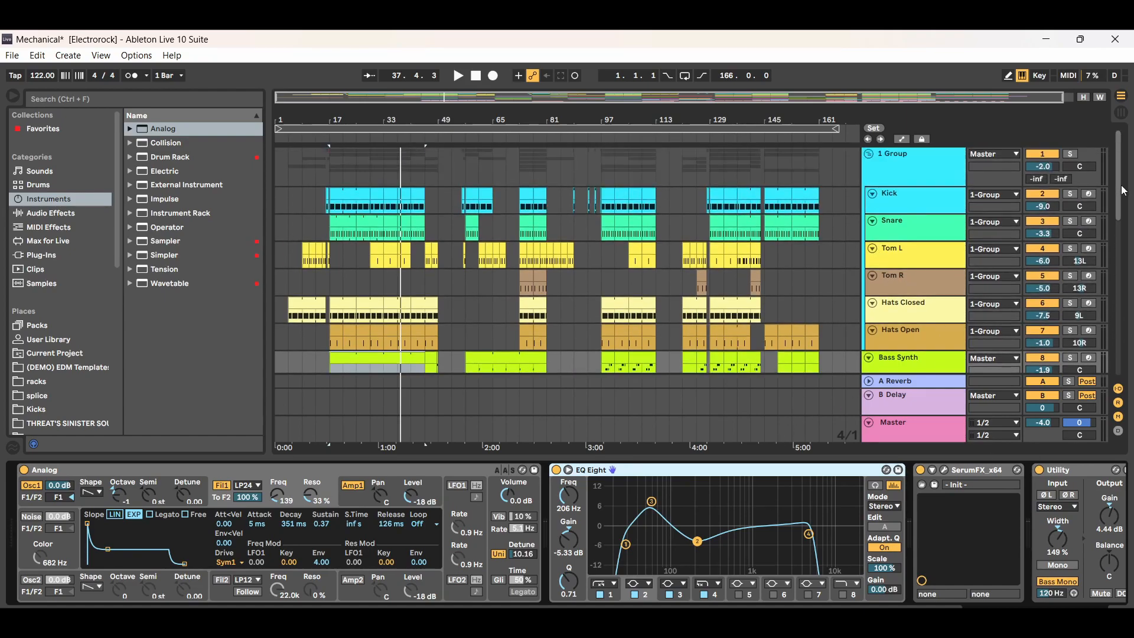
left_click(938, 196)
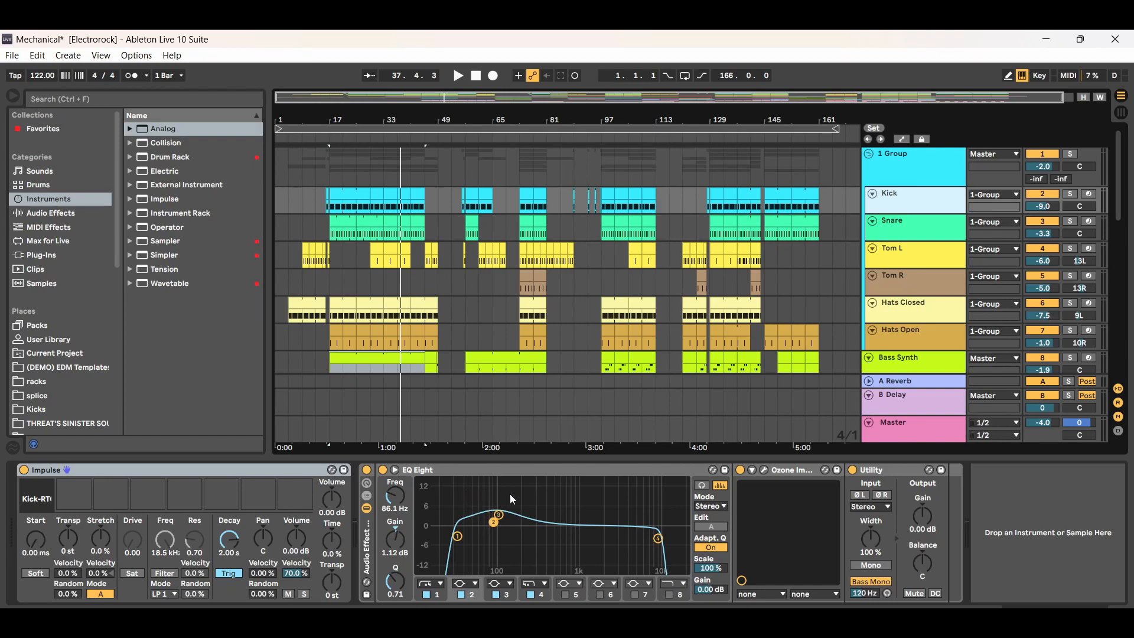
left_click(937, 366)
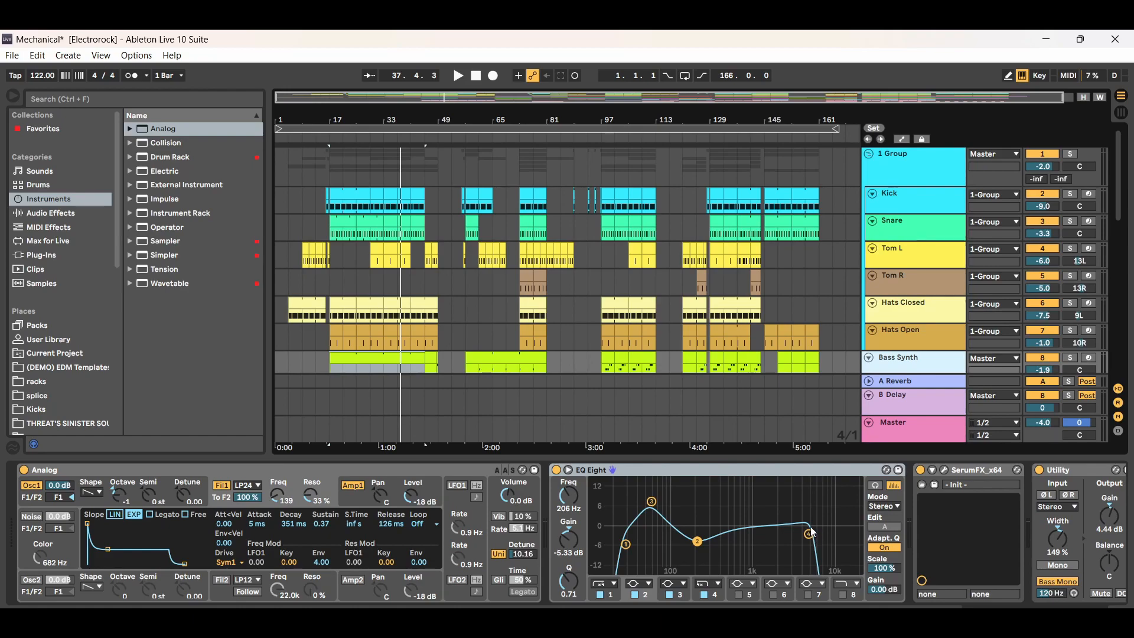
left_click(731, 474)
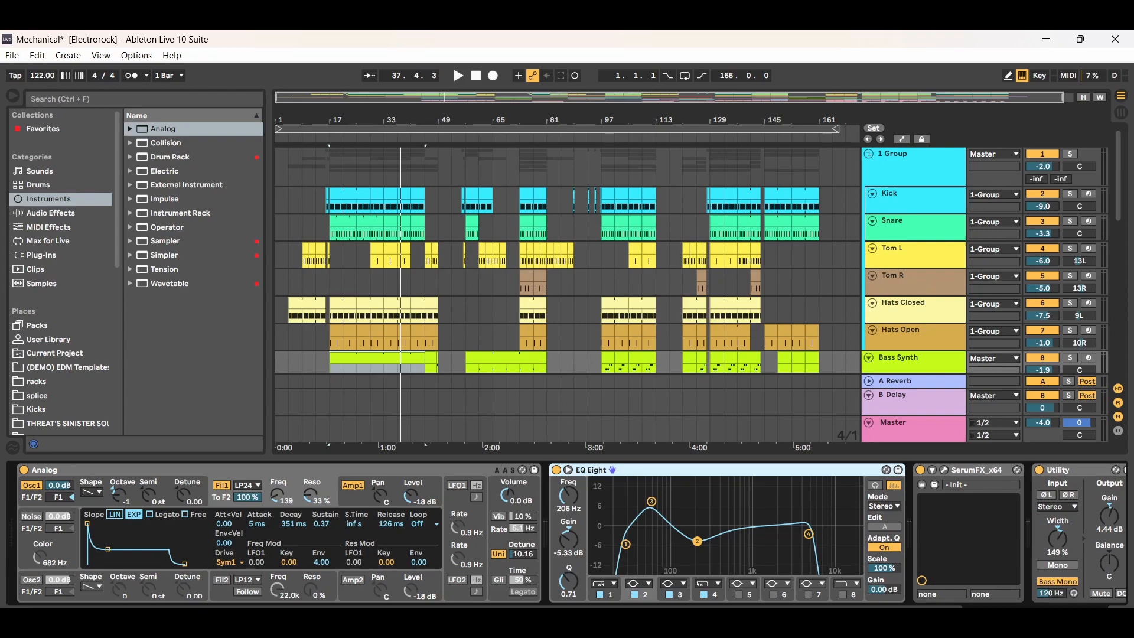
- View the Hyper/Dimension effect in the SerumFX plug-in window, close the window, and select the Utility device
scroll(731, 533, "right", 3)
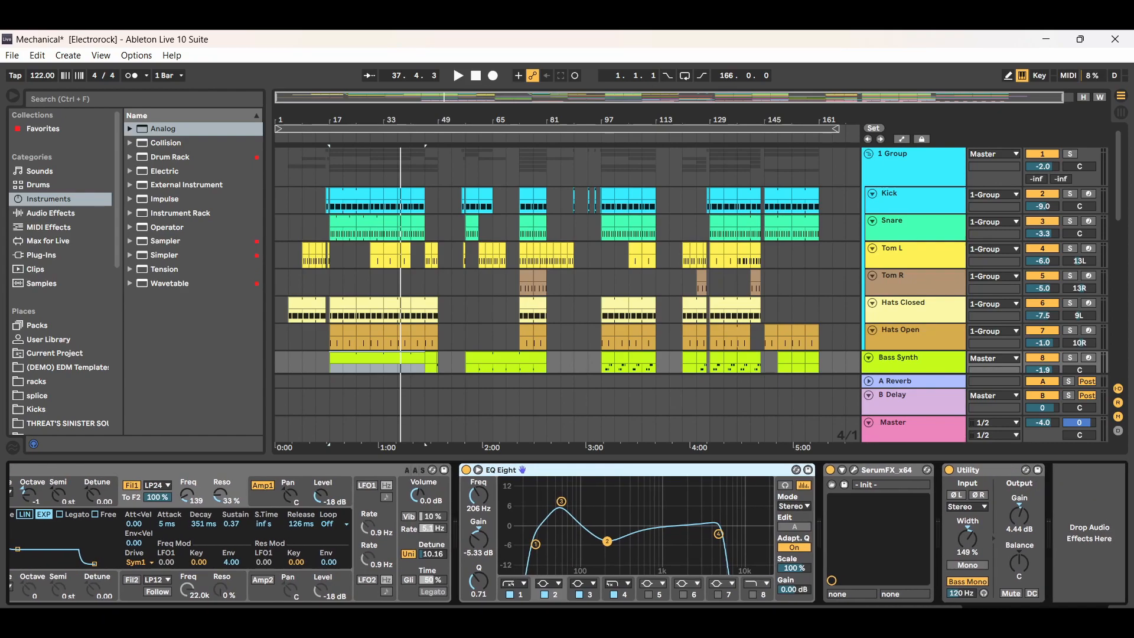
left_click(856, 471)
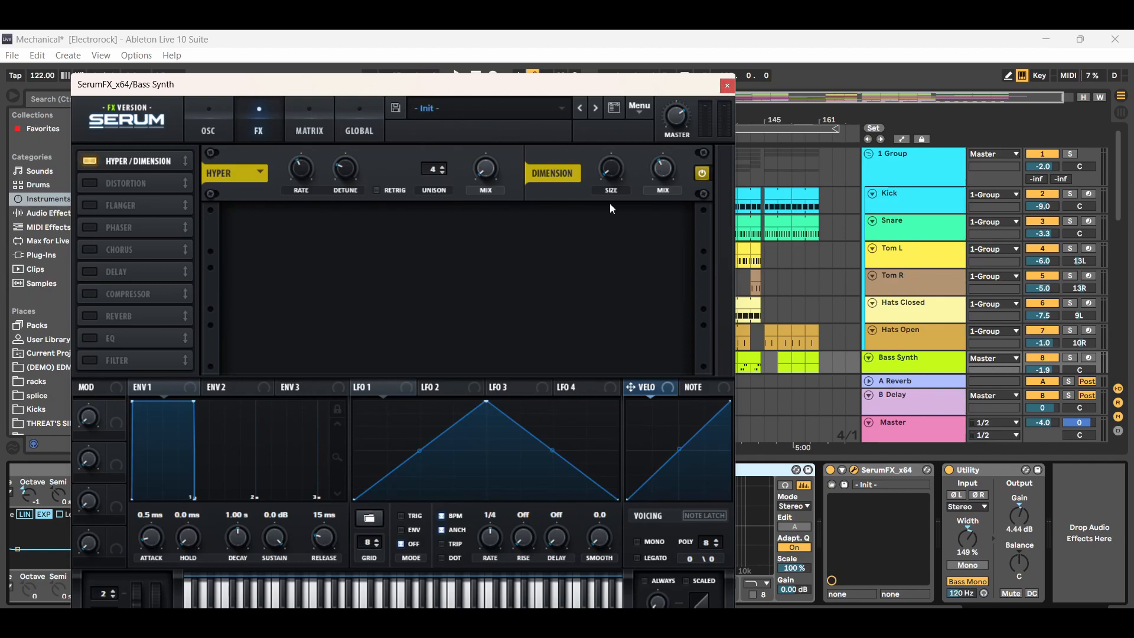
left_click(728, 87)
left_click(882, 473)
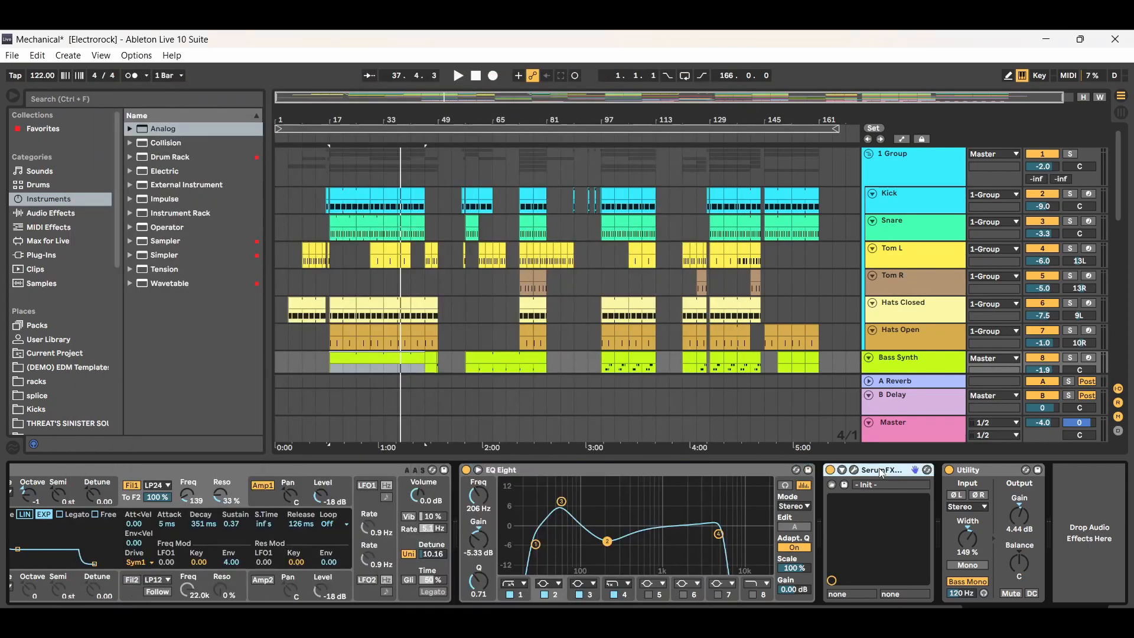
left_click(1007, 472)
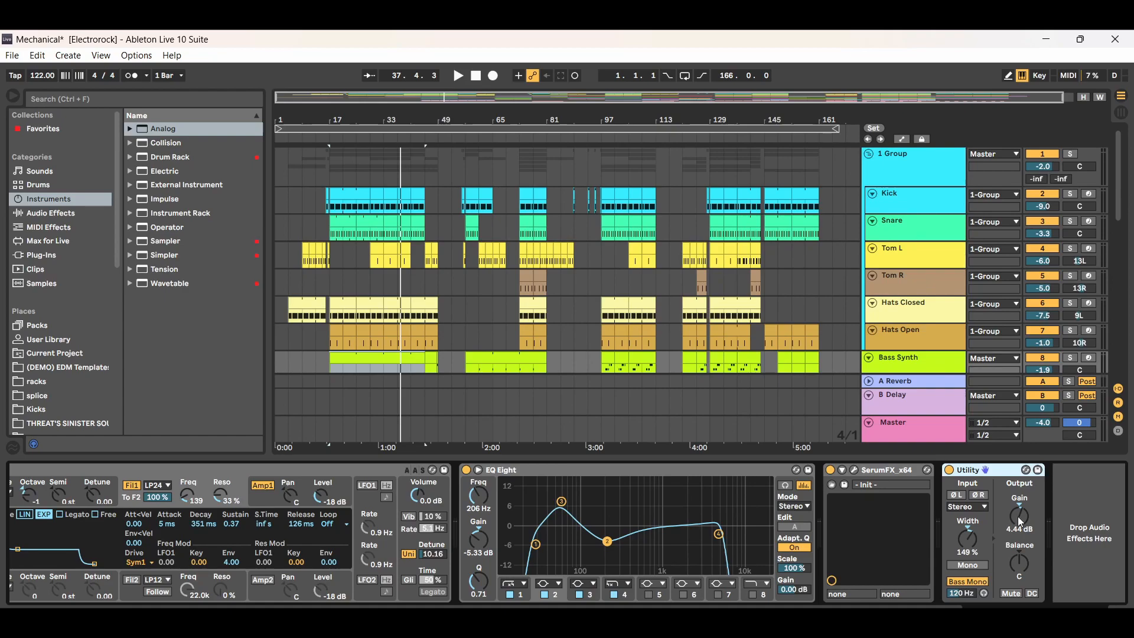
- Hide the device view and the browser, and open the notes of the first Bass Synth clip
left_click(1120, 618)
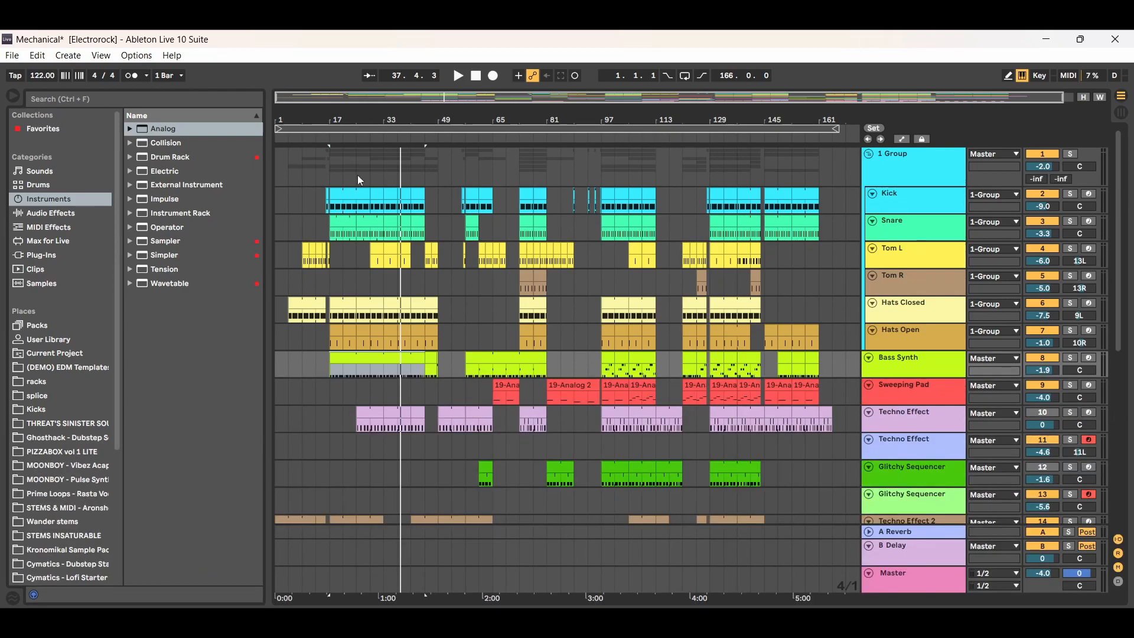
left_click(12, 95)
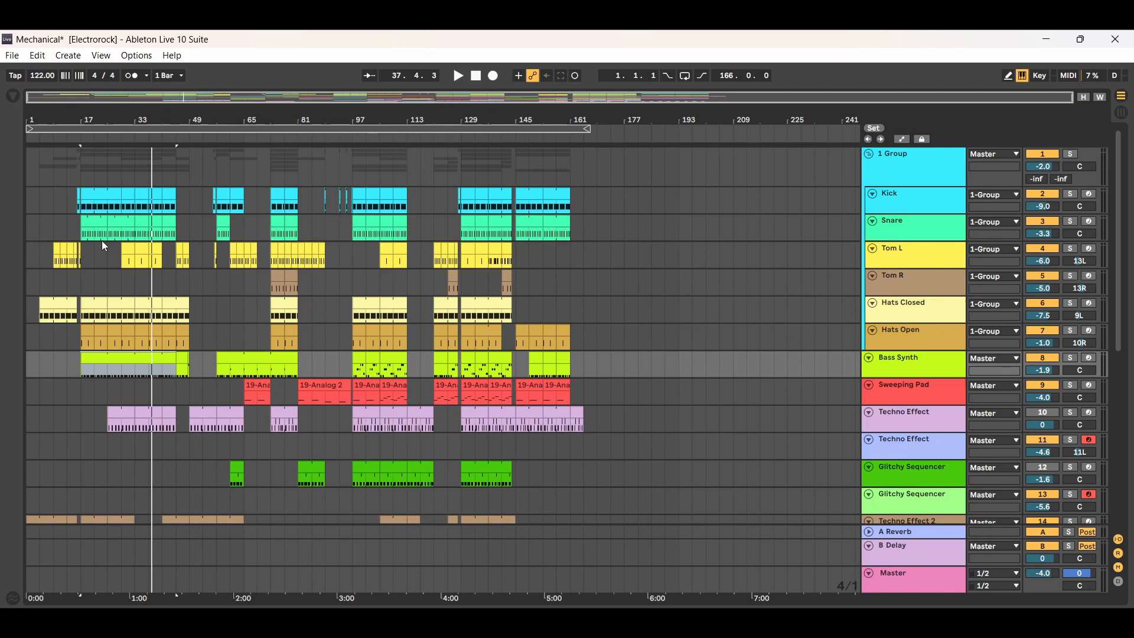
double_click(124, 357)
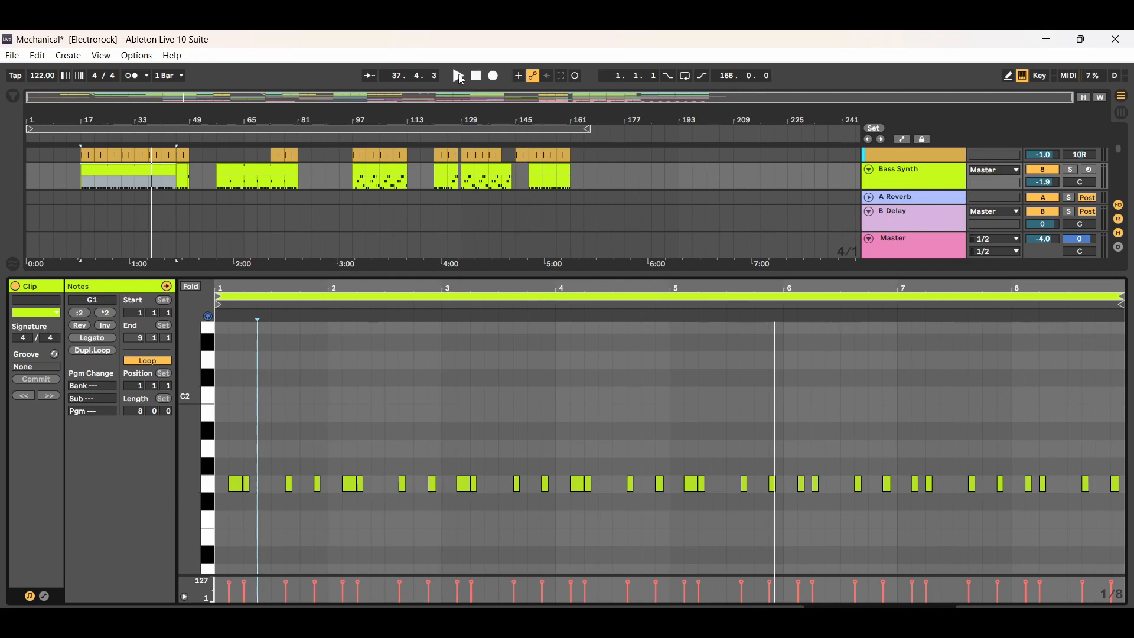
- Play the arrangement from the start of the first Bass Synth section at bar 17, and stop playback
left_click(131, 169)
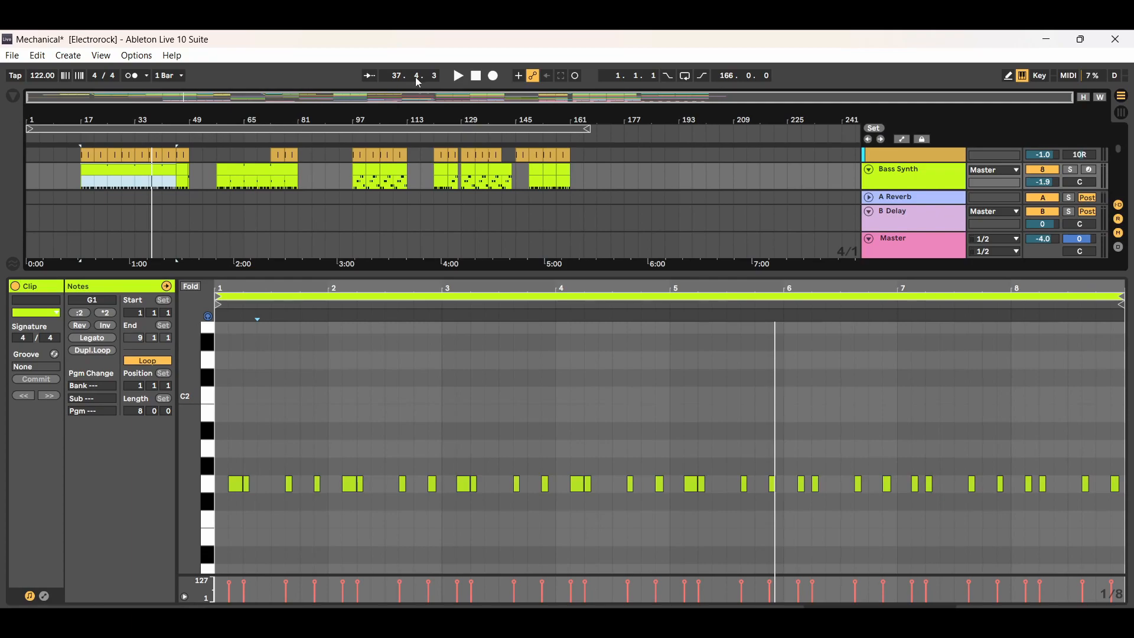
left_click(464, 76)
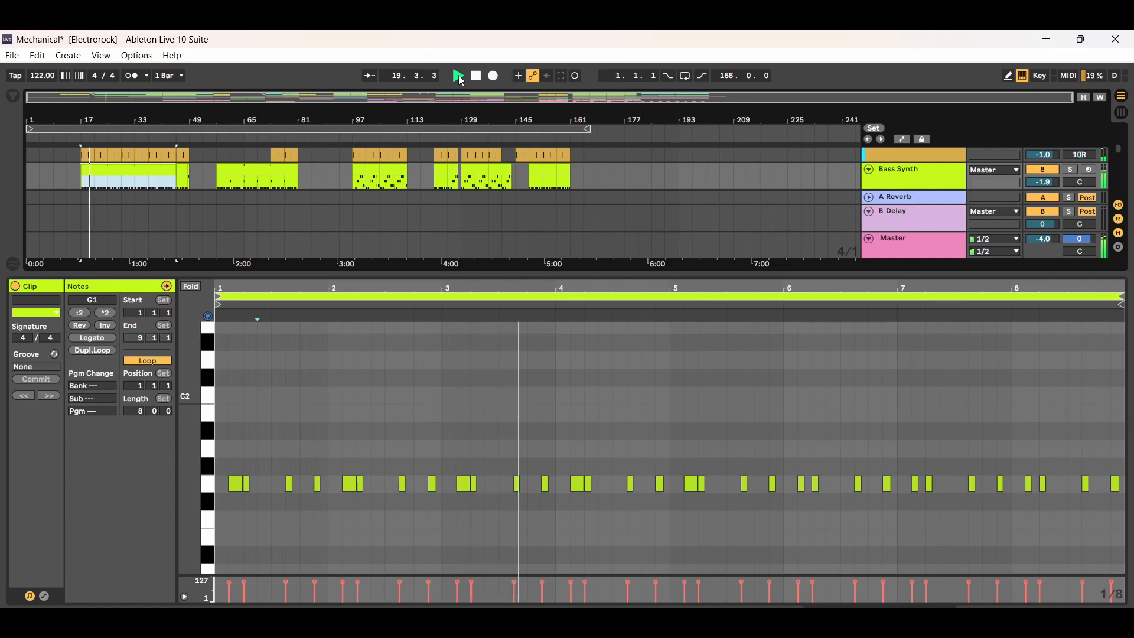
left_click(476, 76)
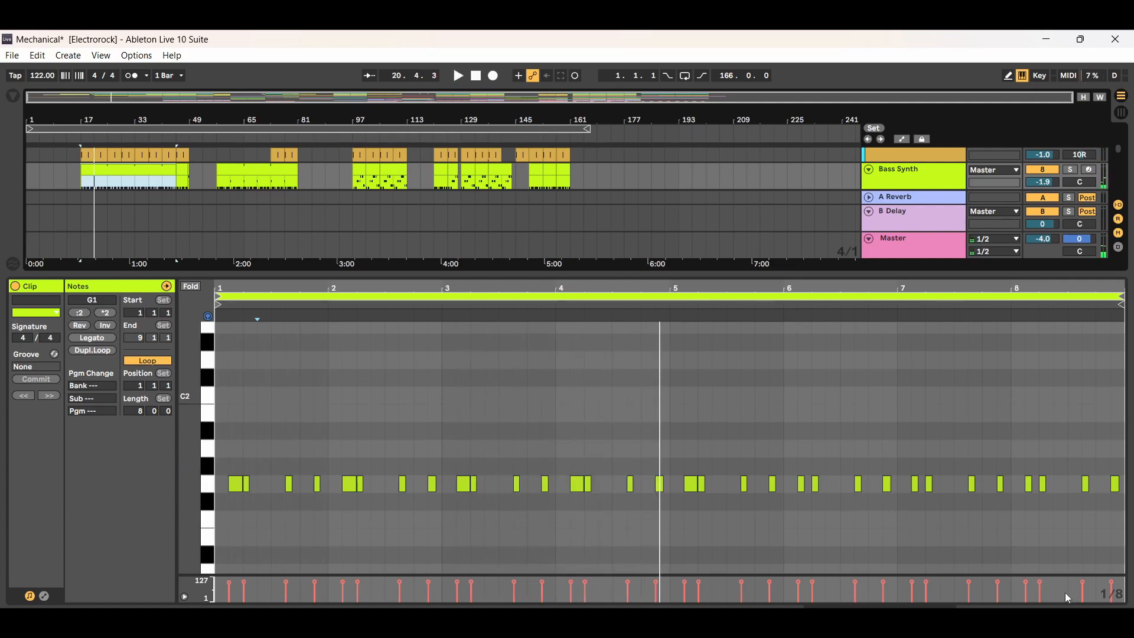
- View the notes of the short Bass Synth clip at bar 45, and hide the clip view
key("ctrl+alt+l")
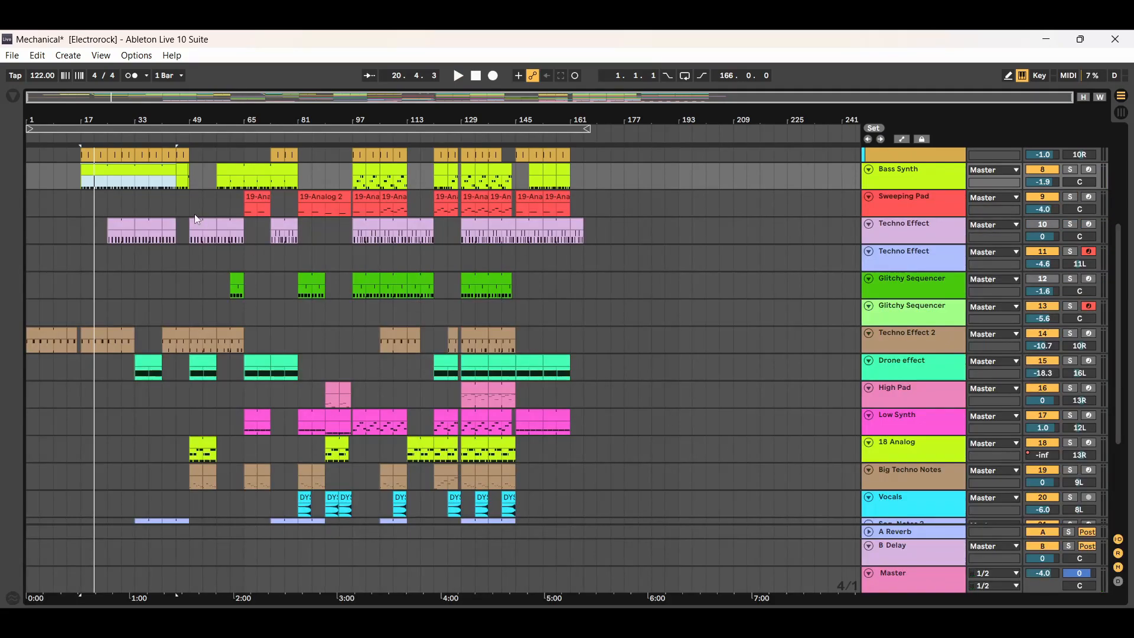
double_click(181, 173)
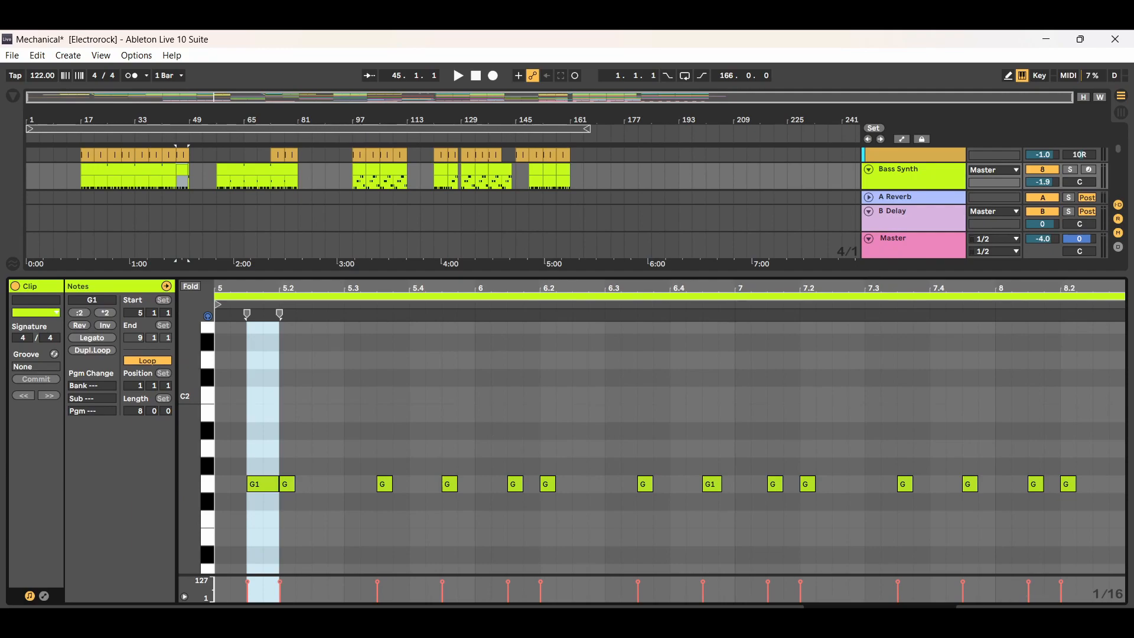
key("ctrl+alt+l")
- Open the notes of the Bass Synth clip at bar 57 and point out the raised A#1 note in bar 4
left_click(239, 169)
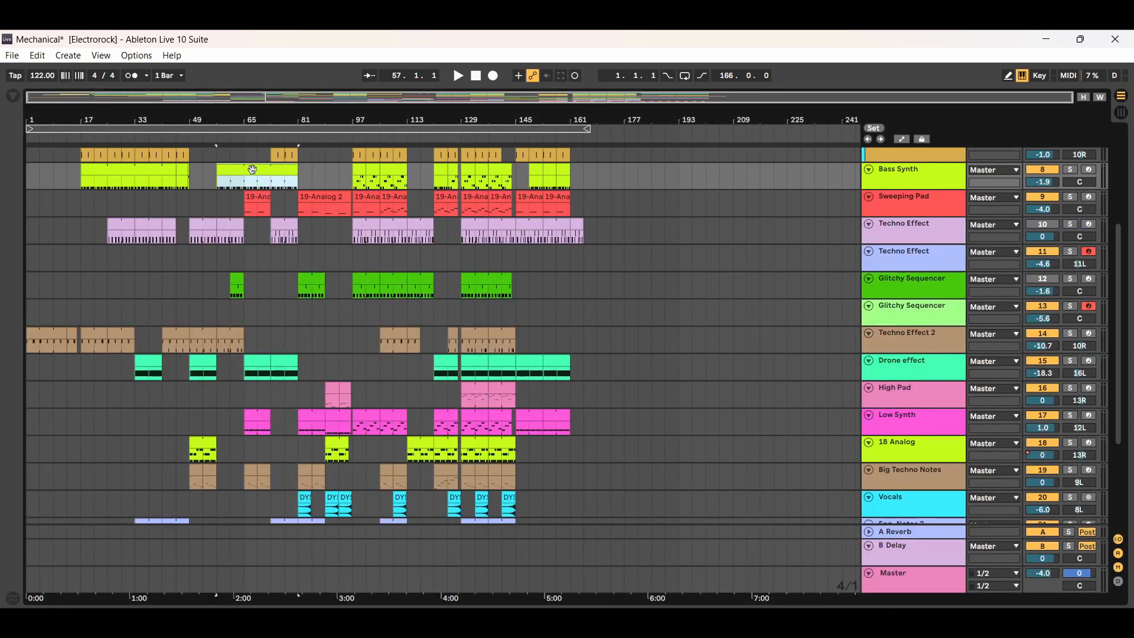
double_click(252, 169)
left_click(660, 432)
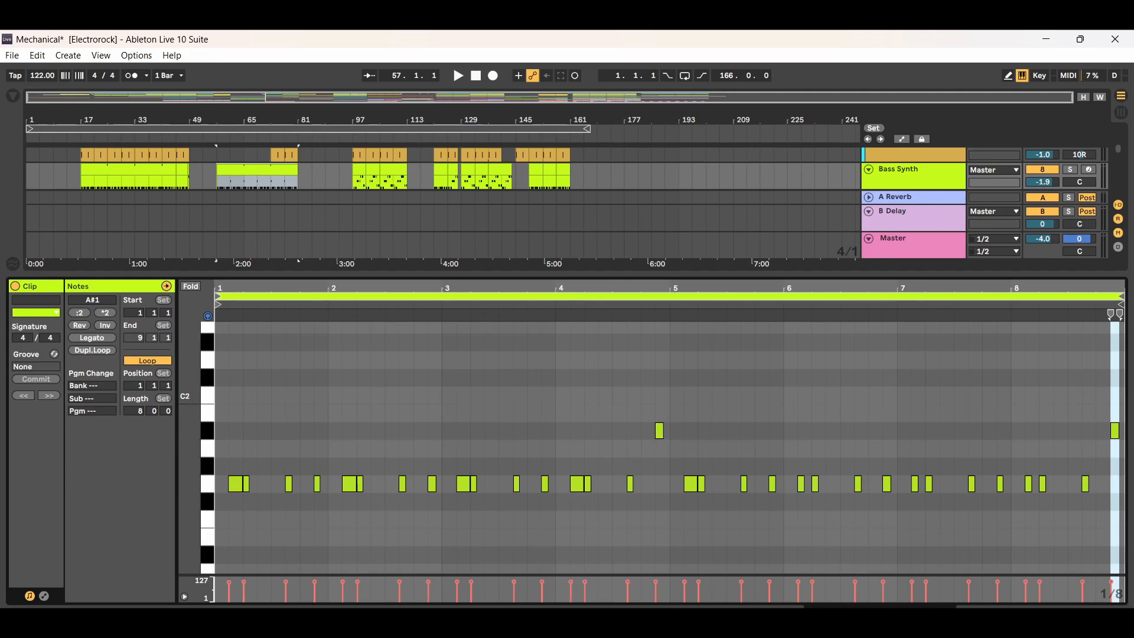
- Play the arrangement from the Bass Synth clip at bar 57, and stop playback
left_click(258, 170)
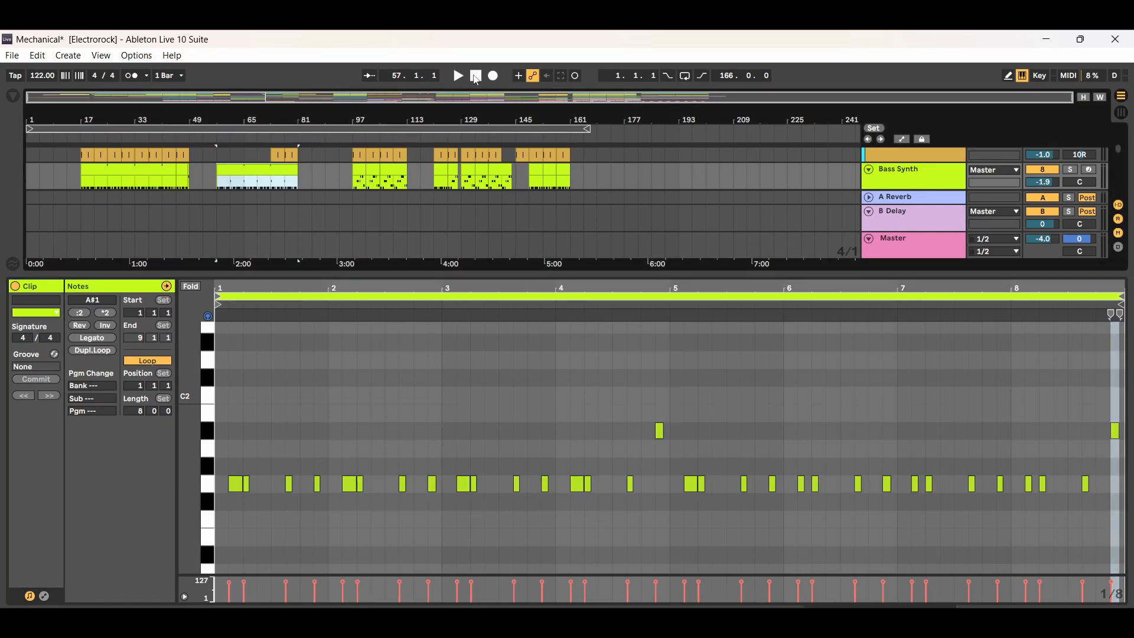
left_click(459, 75)
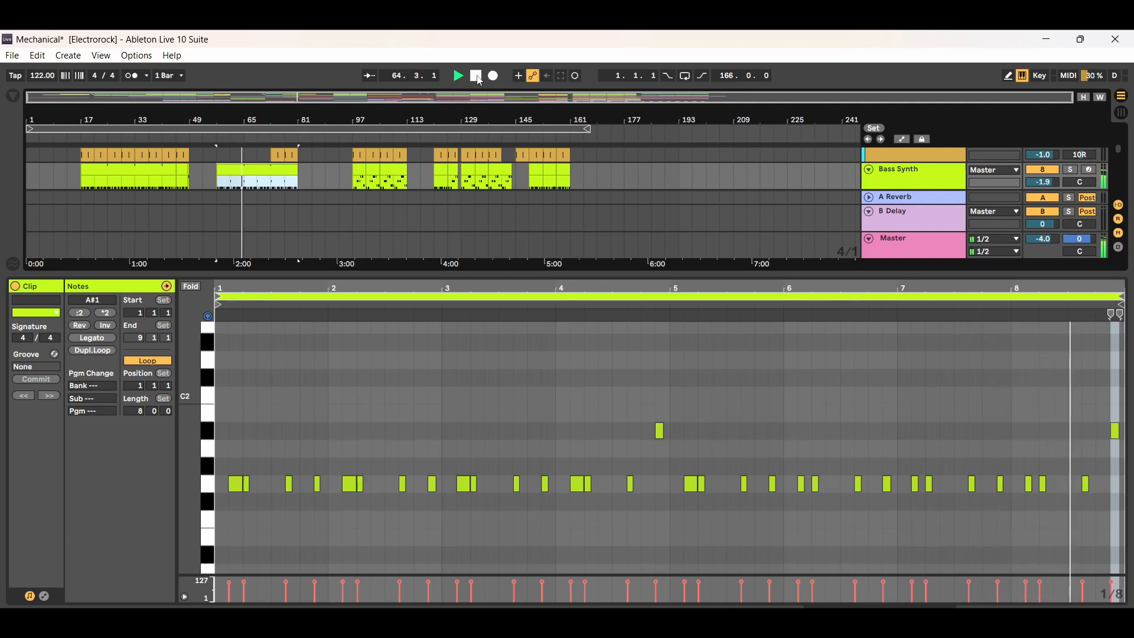
left_click(476, 76)
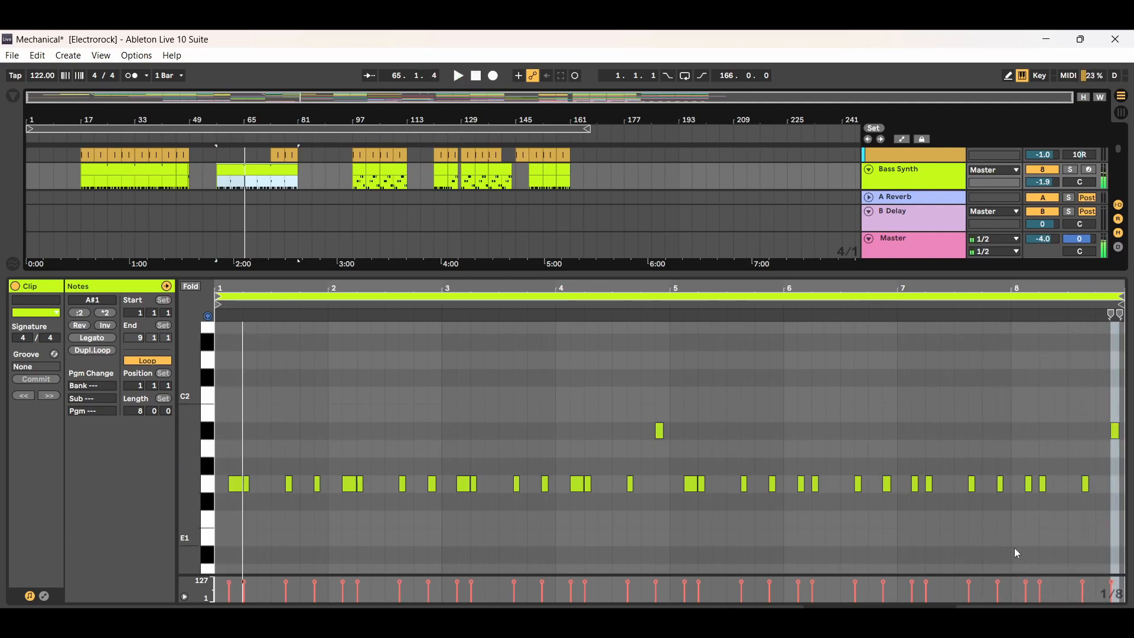
- Reopen the notes of the Bass Synth clip that starts at bar 57 for another look, and hide the clip view
key("ctrl+alt+l")
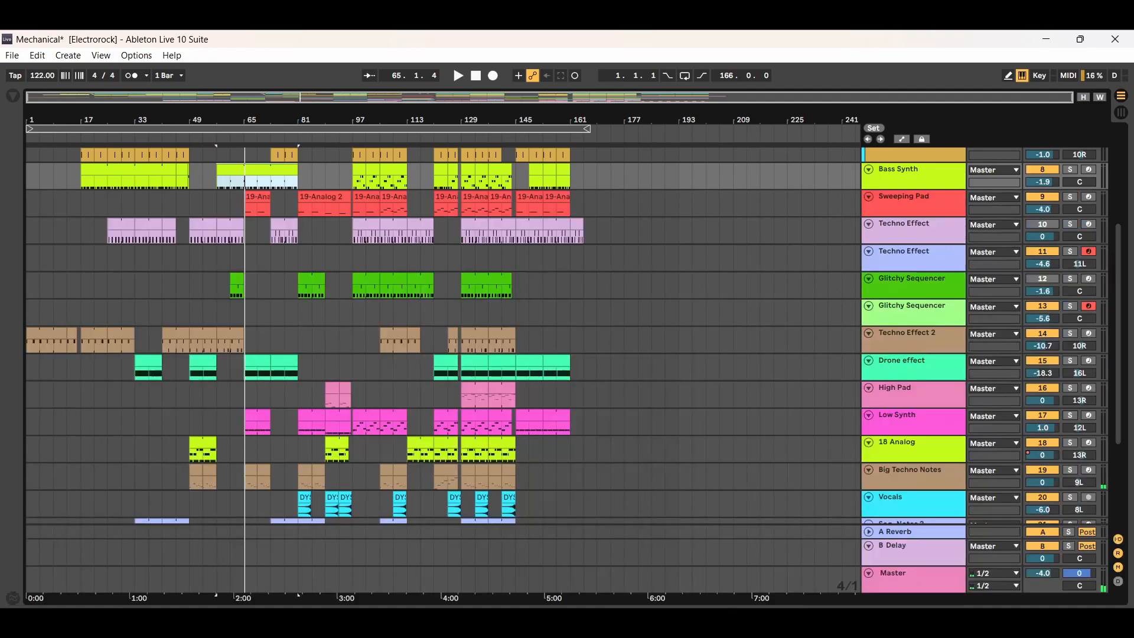
double_click(244, 171)
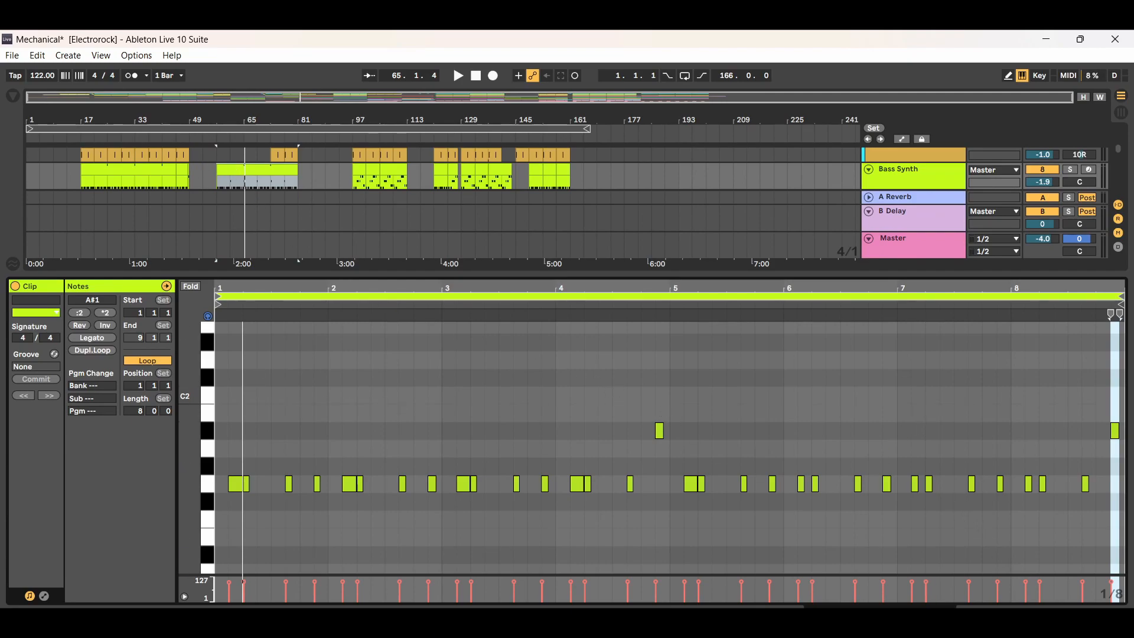
left_click(1120, 616)
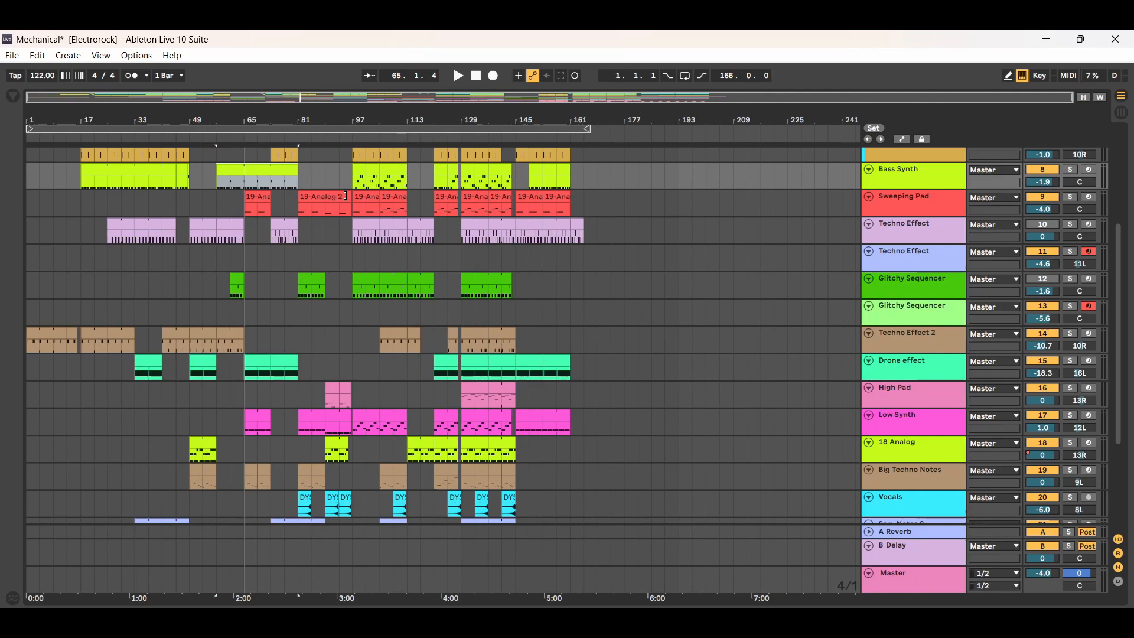
- View the notes of the Bass Synth clip at bar 97, and return to the full arrangement
left_click(362, 170)
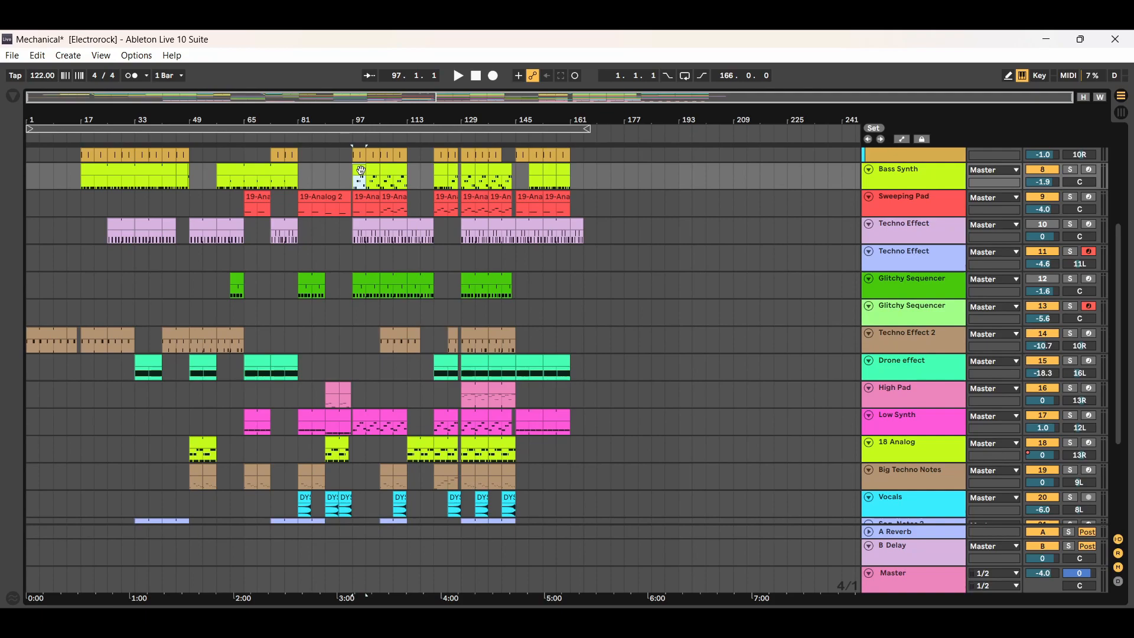
double_click(361, 171)
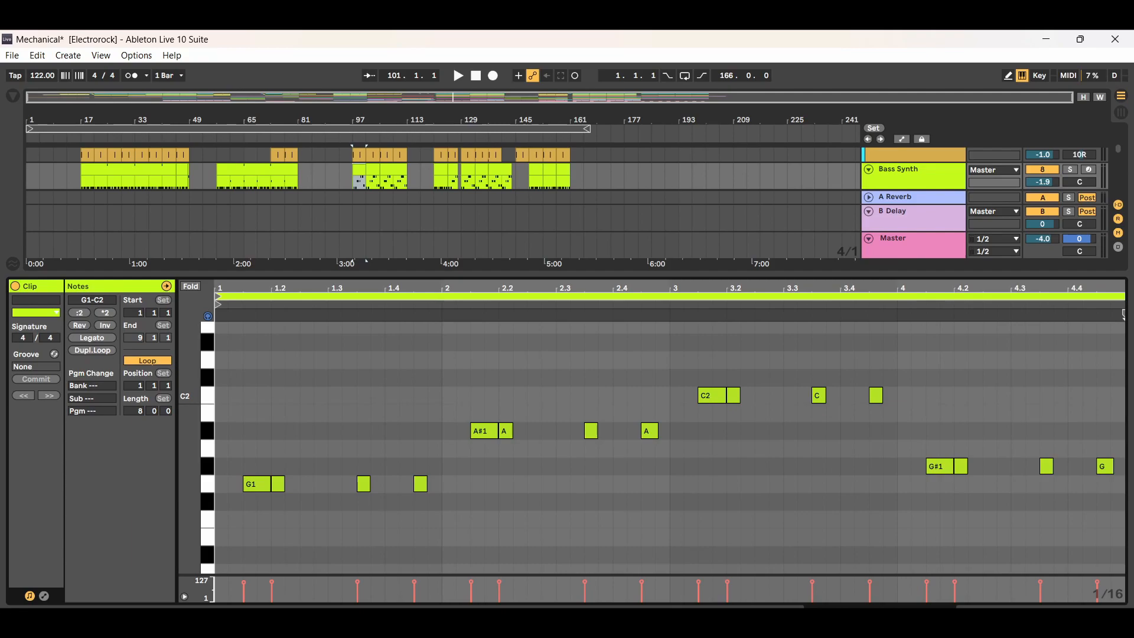
key("ctrl+alt+l")
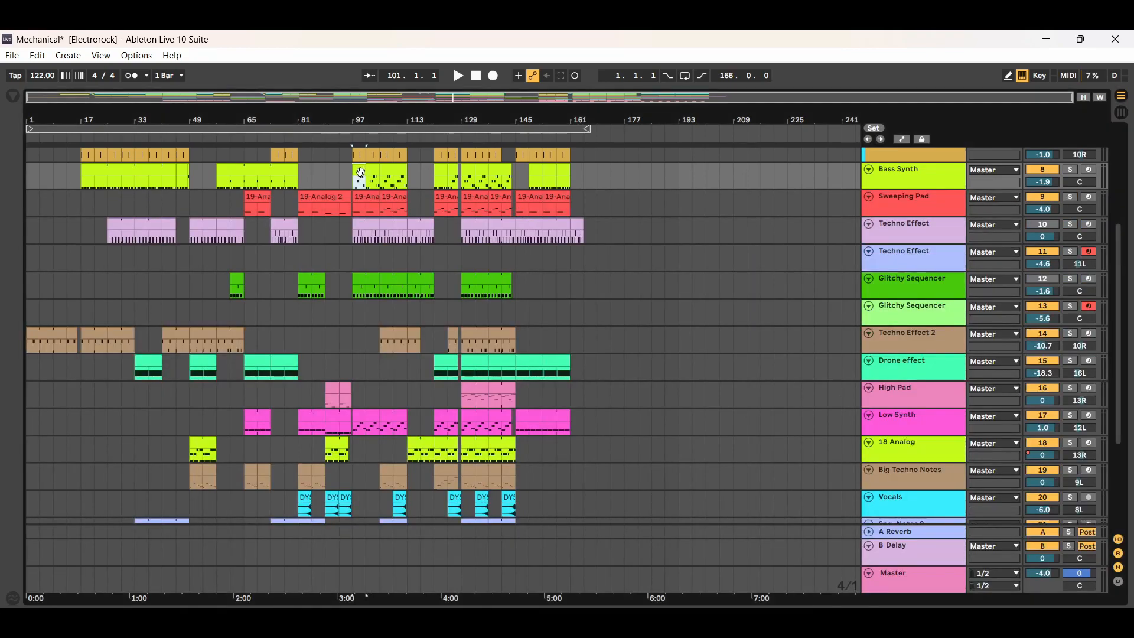
- Play the arrangement from the third Bass Synth section, briefly solo the Low Synth and the Bass Synth in turn, and stop playback
left_click(459, 76)
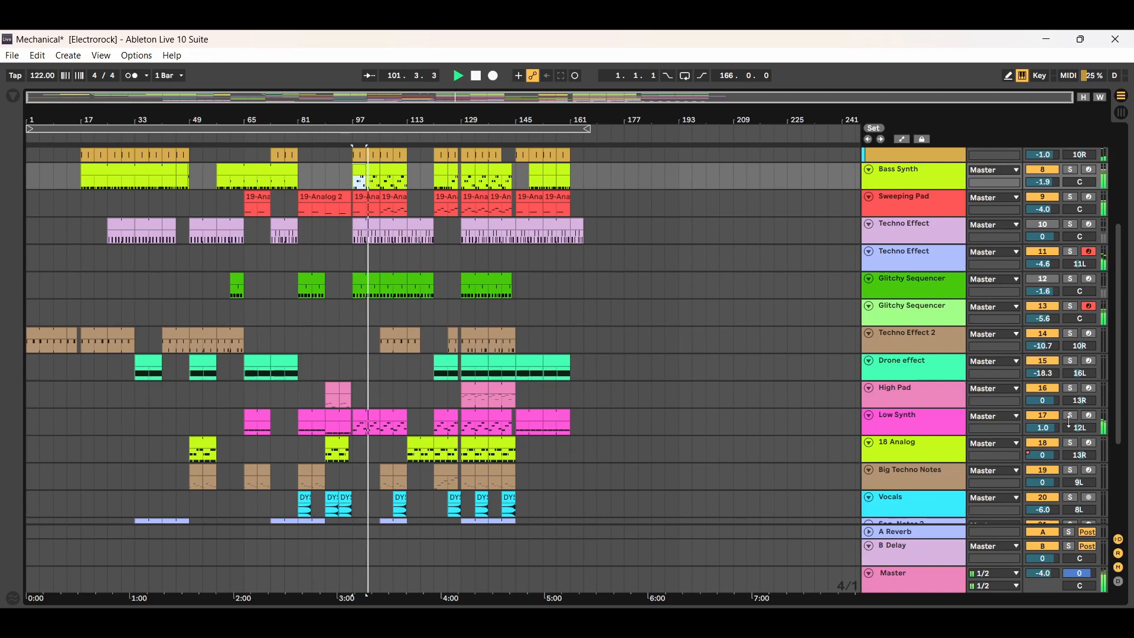
scroll(1066, 432, "down", 5)
scroll(1074, 322, "up", 2)
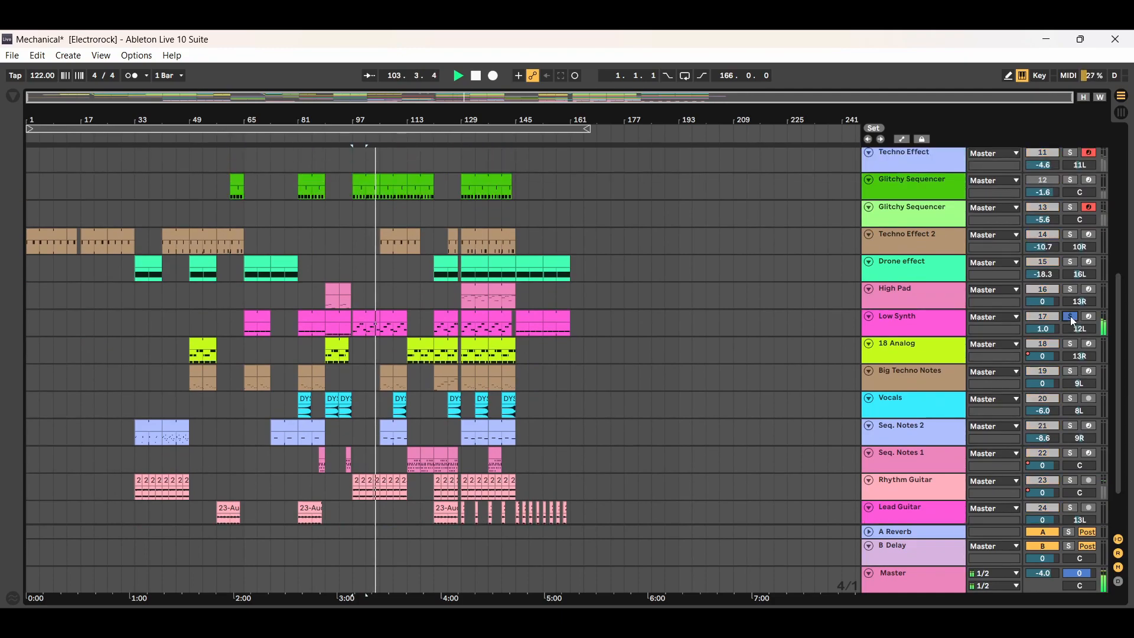
scroll(1110, 270, "up", 6)
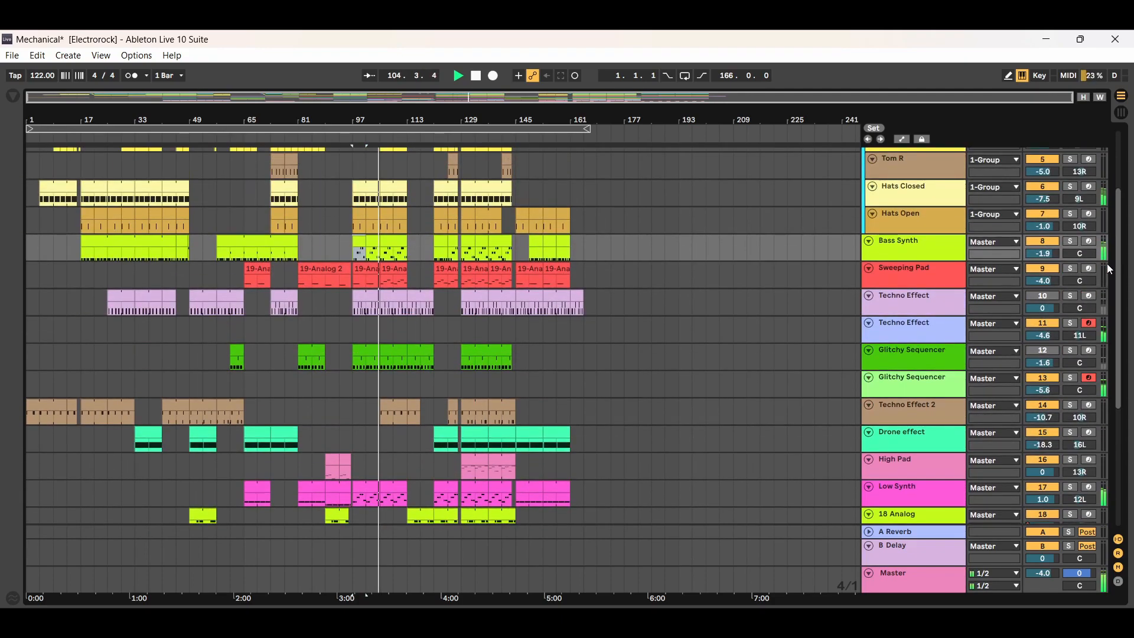
left_click(1075, 243)
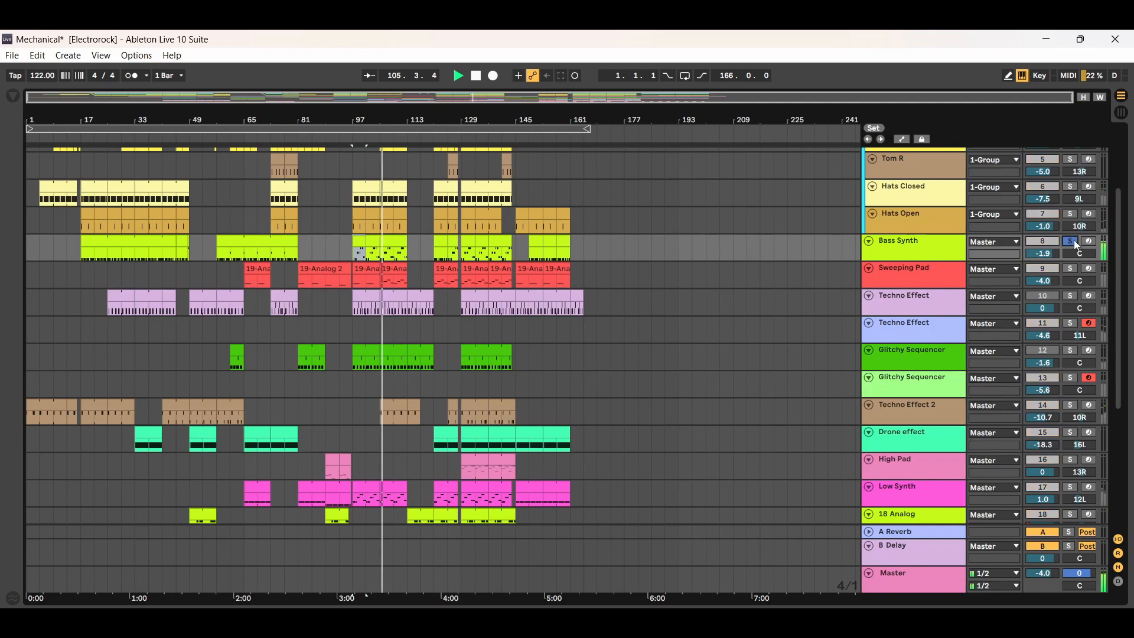
left_click(1075, 243)
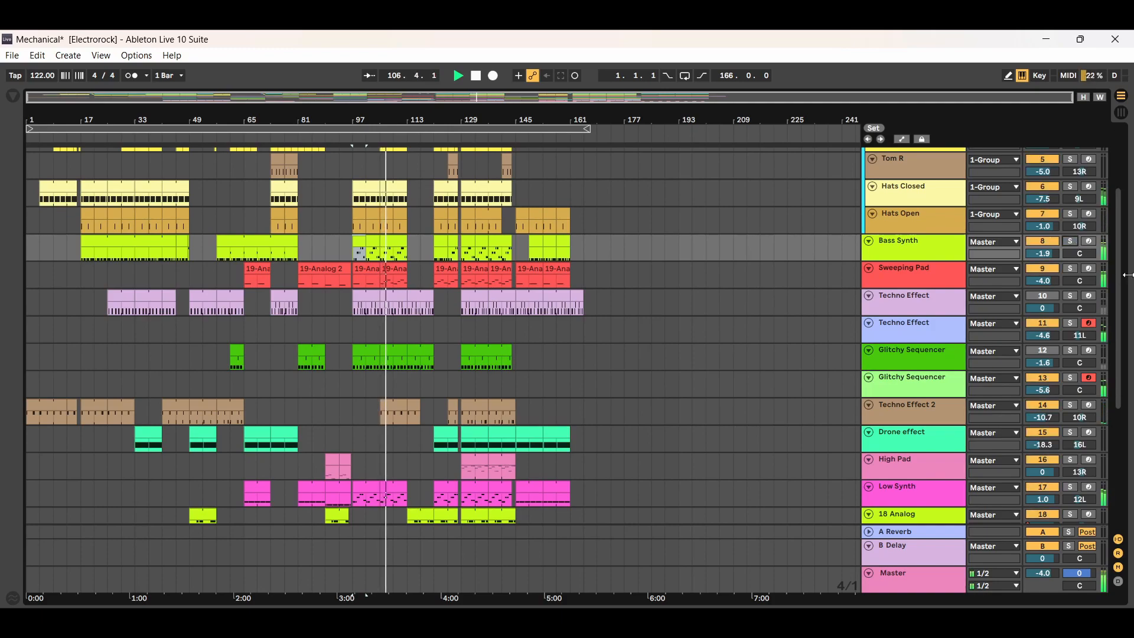
scroll(1129, 295, "down", 2)
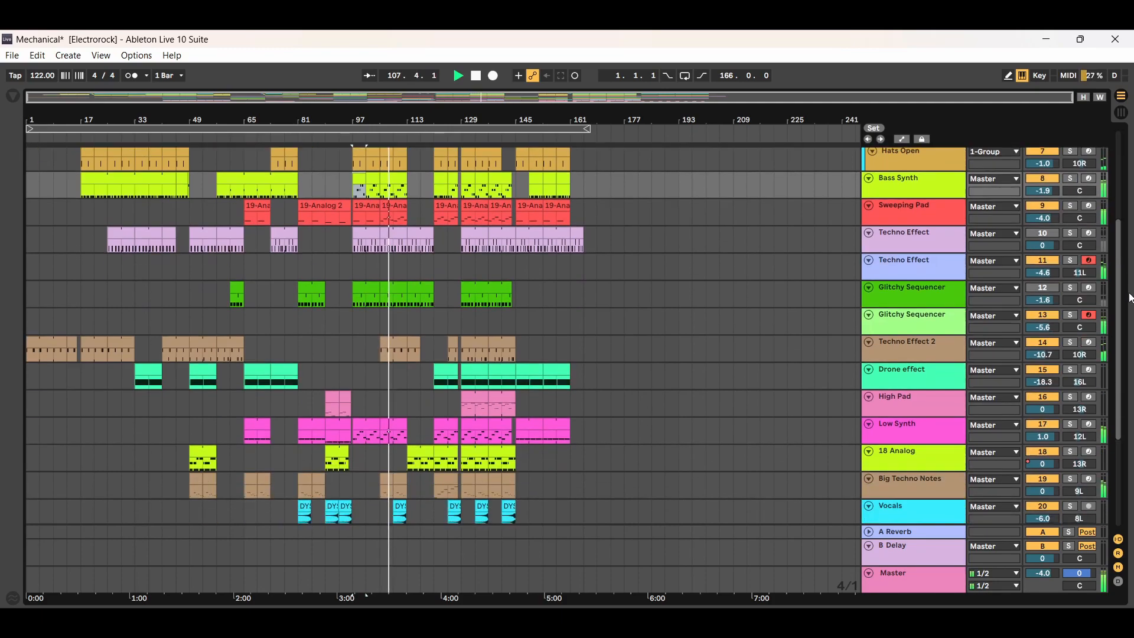
scroll(1130, 299, "down", 4)
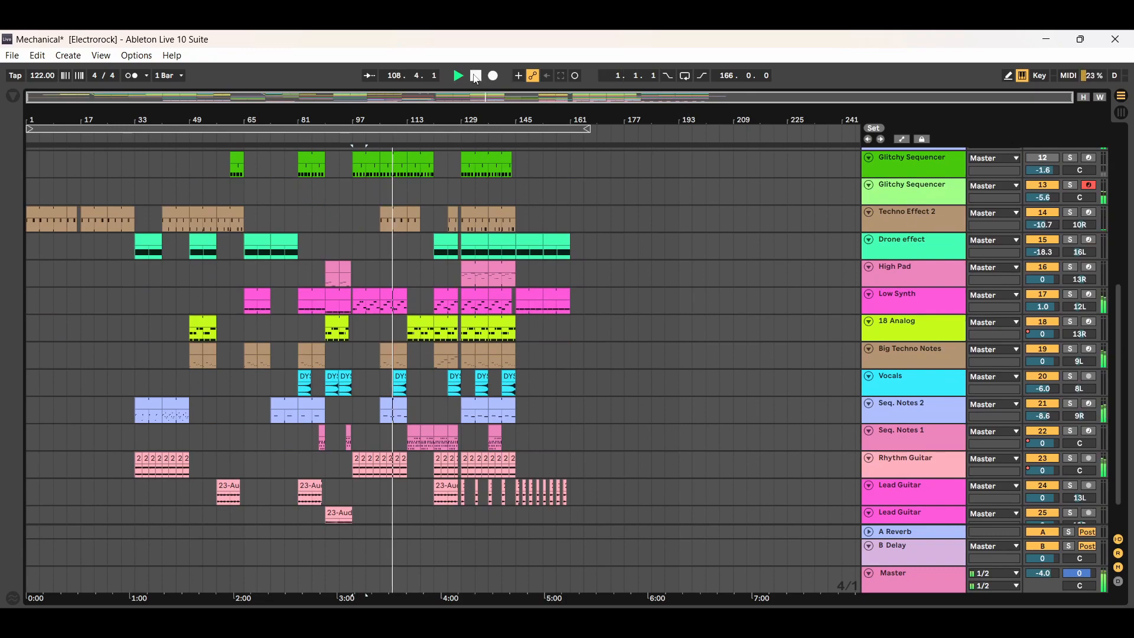
scroll(1123, 360, "up", 1)
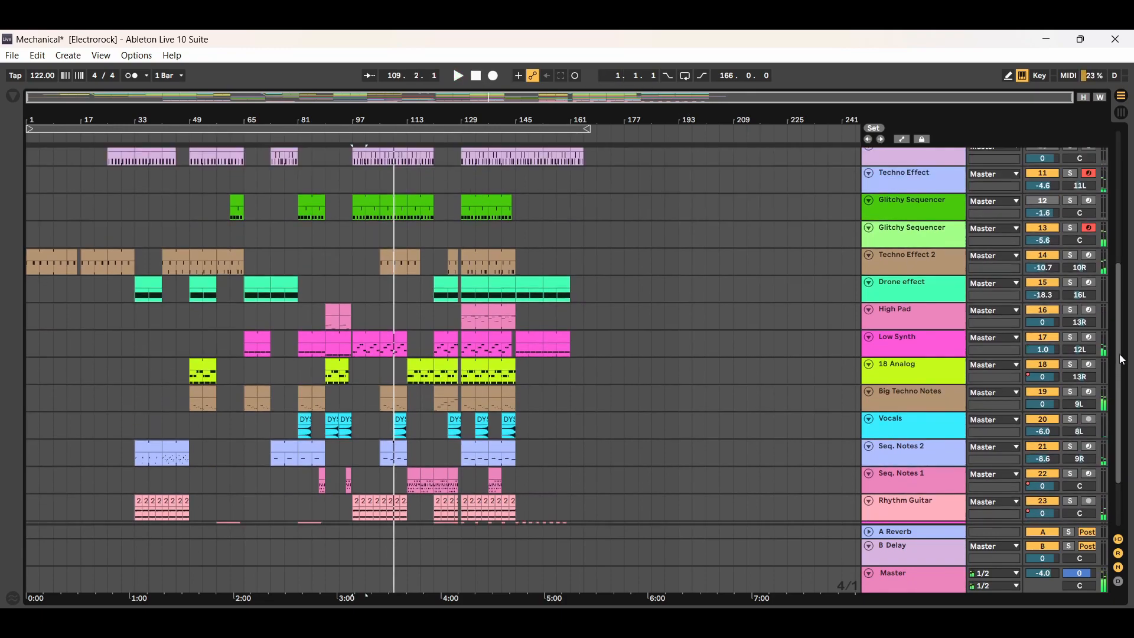
- Select the Low Synth track and its clip at bar 97
left_click(935, 345)
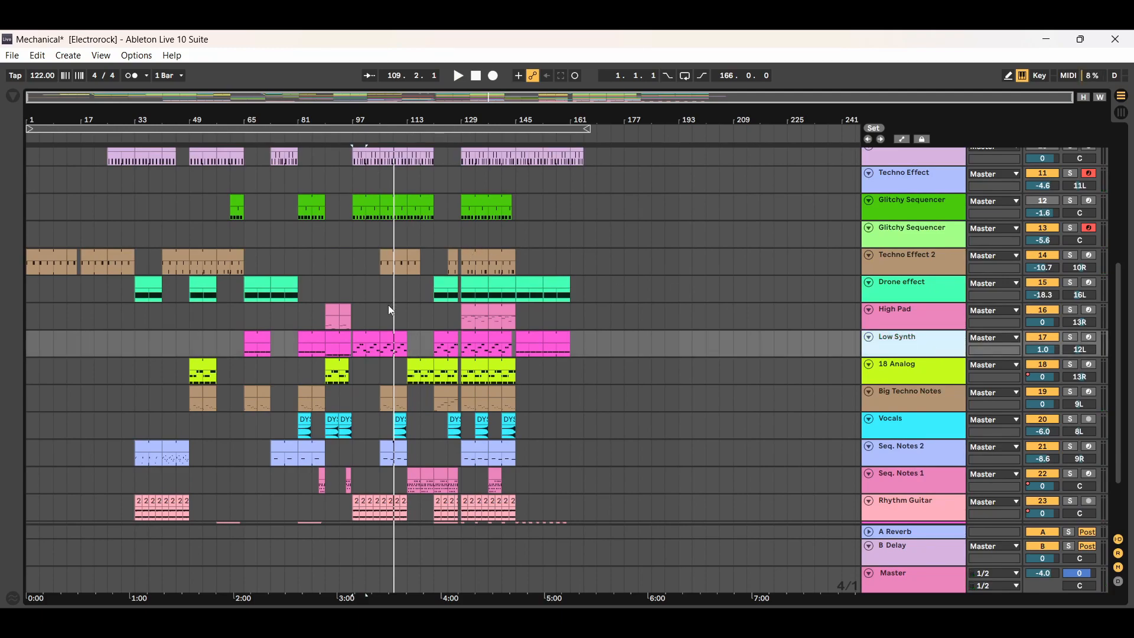
left_click(364, 338)
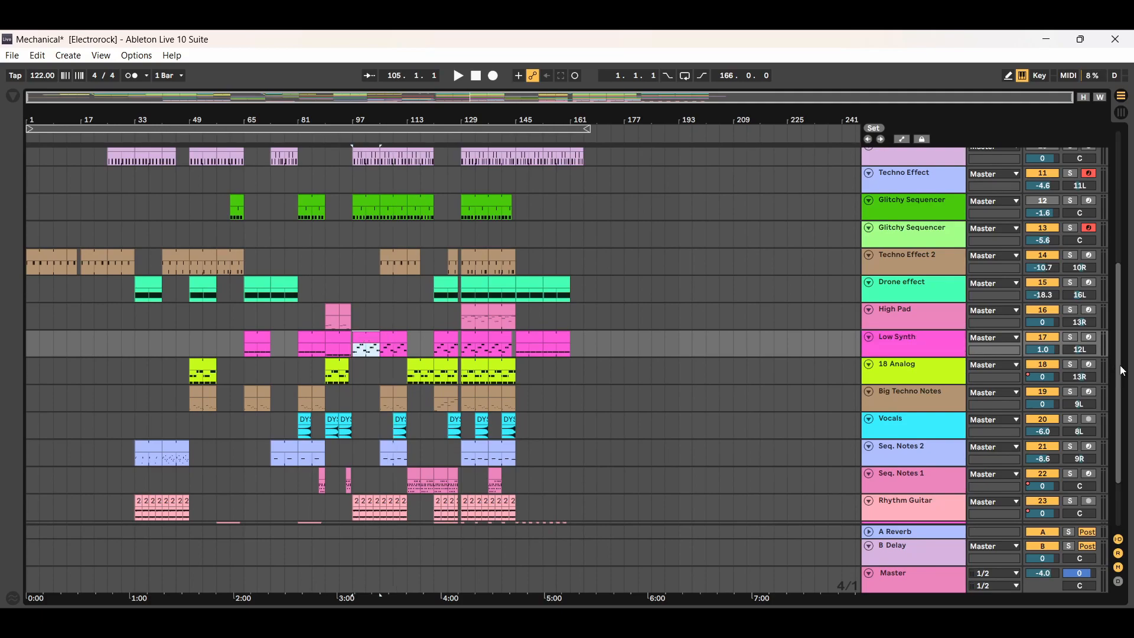
- Open the notes of the Bass Synth clip at bar 125, point out its first G1 and C2 notes, and hide the clip view
scroll(697, 290, "up", 5)
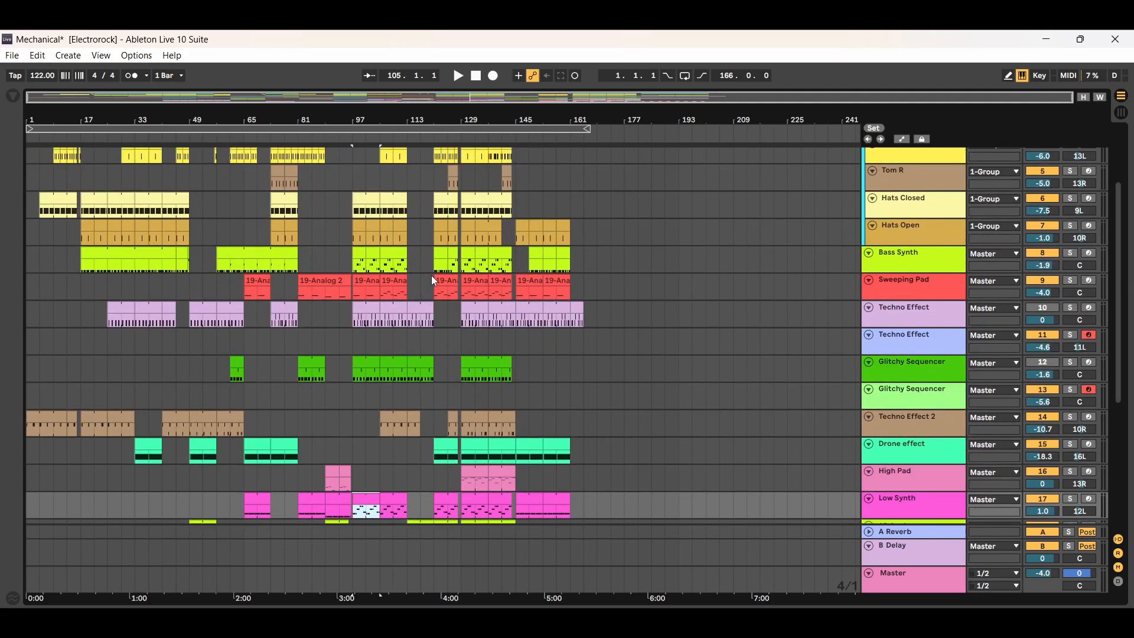
left_click(466, 259)
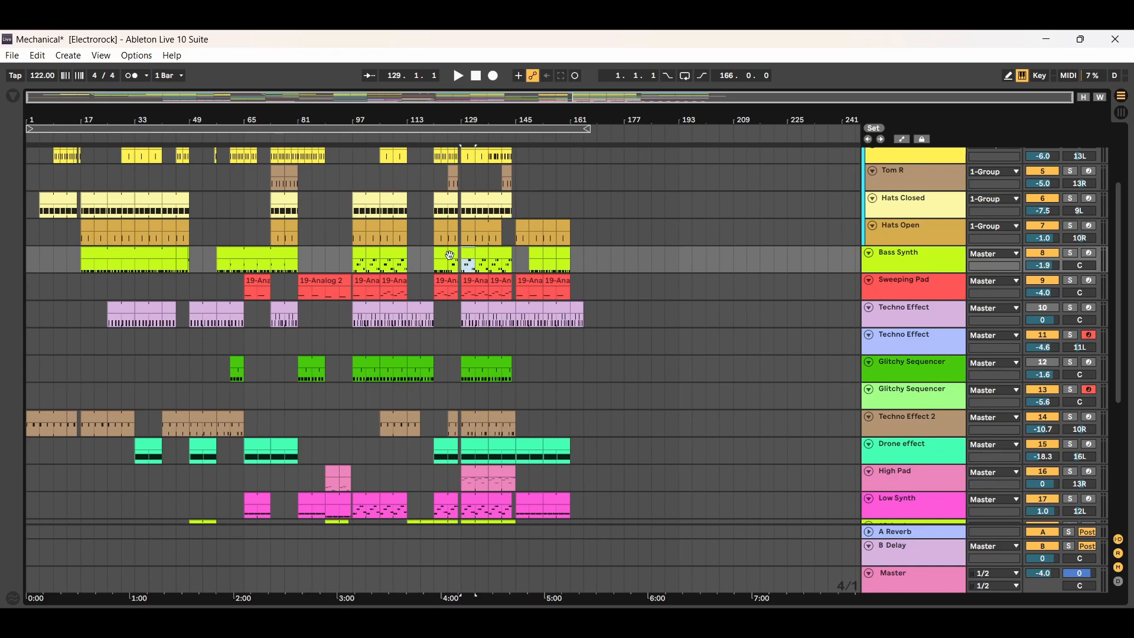
left_click(452, 256)
double_click(454, 255)
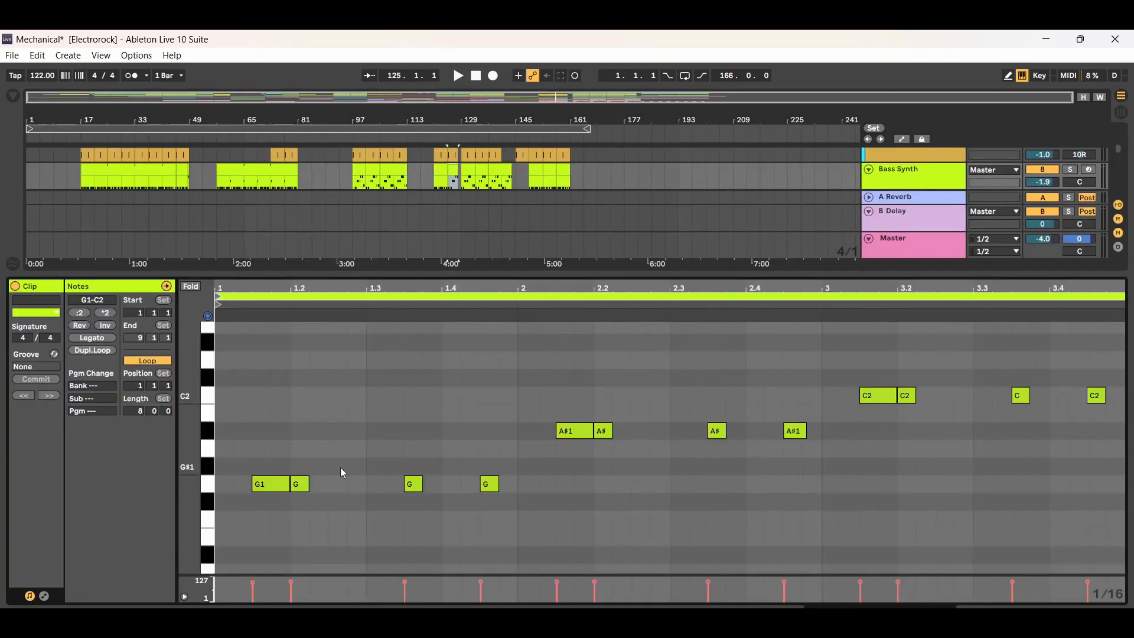
left_click(260, 488)
left_click(882, 403)
left_click(1120, 622)
- Play the arrangement from bar 125, stop just past bar 129, and examine the break before bar 129 across the tracks
left_click(459, 76)
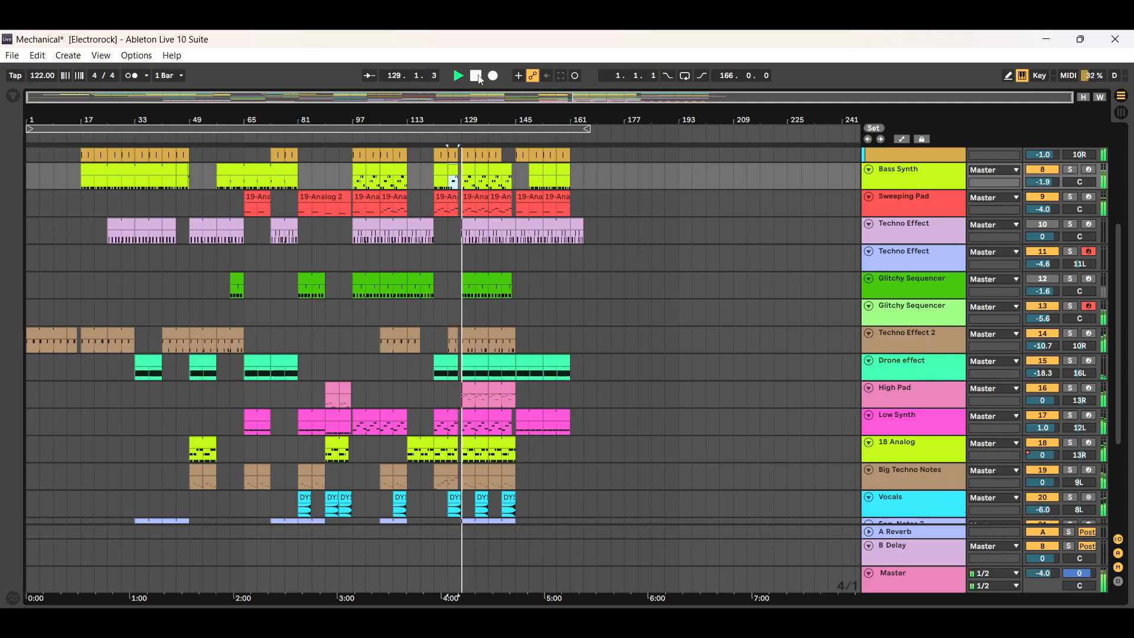
left_click(476, 76)
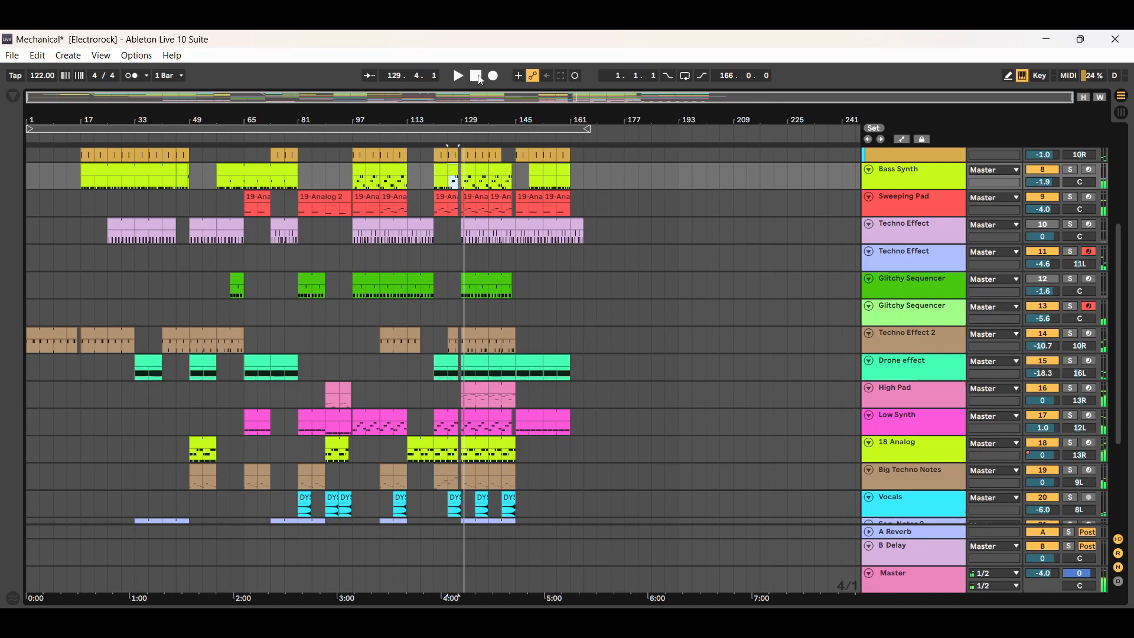
left_click_drag(492, 99, 512, 165)
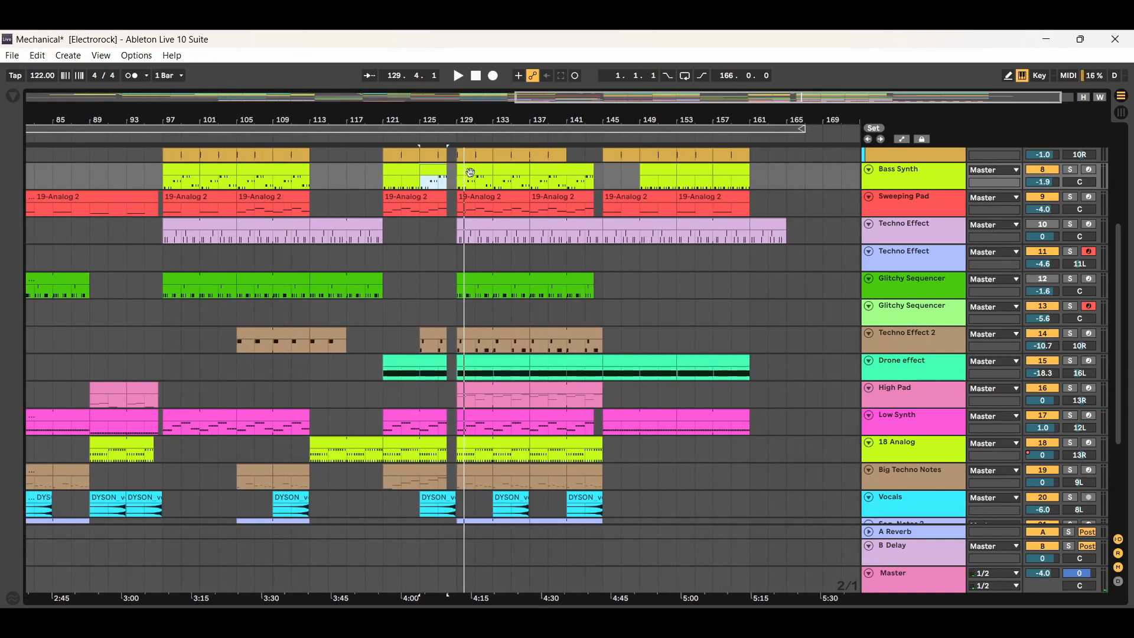
left_click_drag(632, 103, 633, 71)
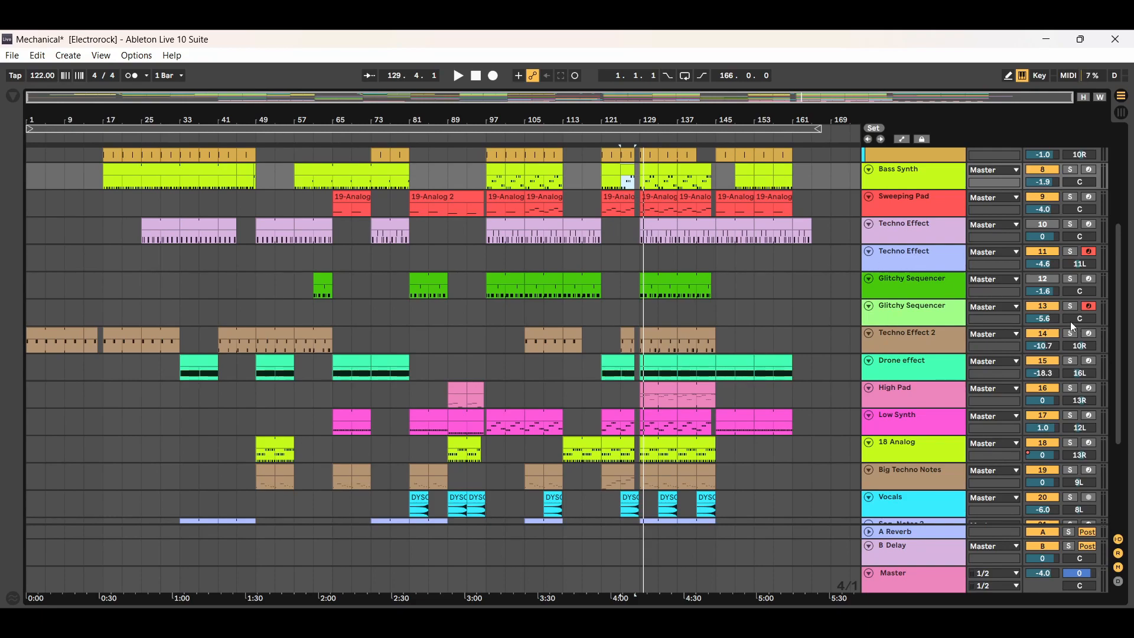
left_click_drag(1114, 342, 1111, 240)
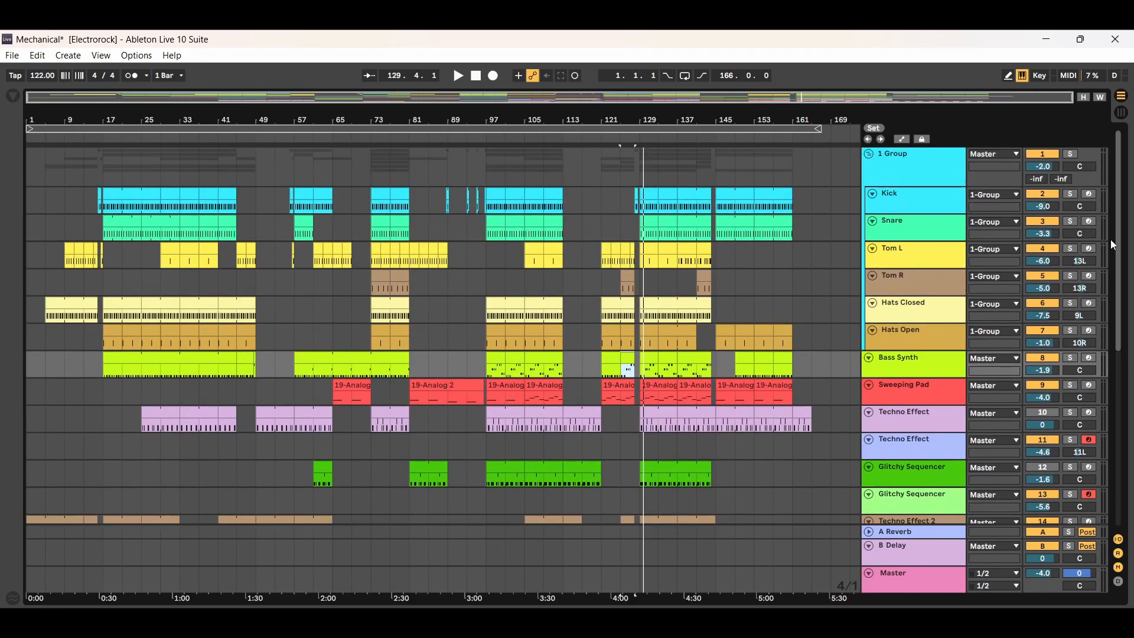